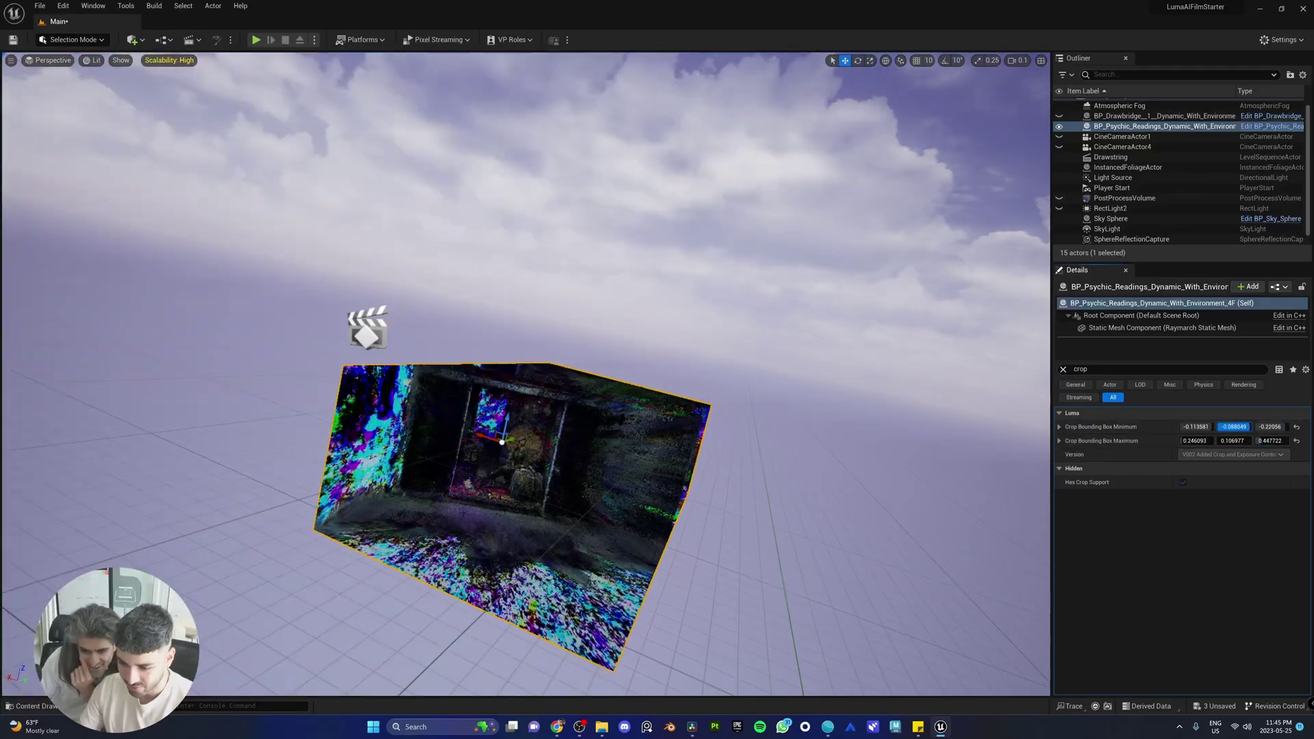
Step: Frame the Psychic Readings field and inspect its storefront interior up close
{"action": "key", "text": "f"}
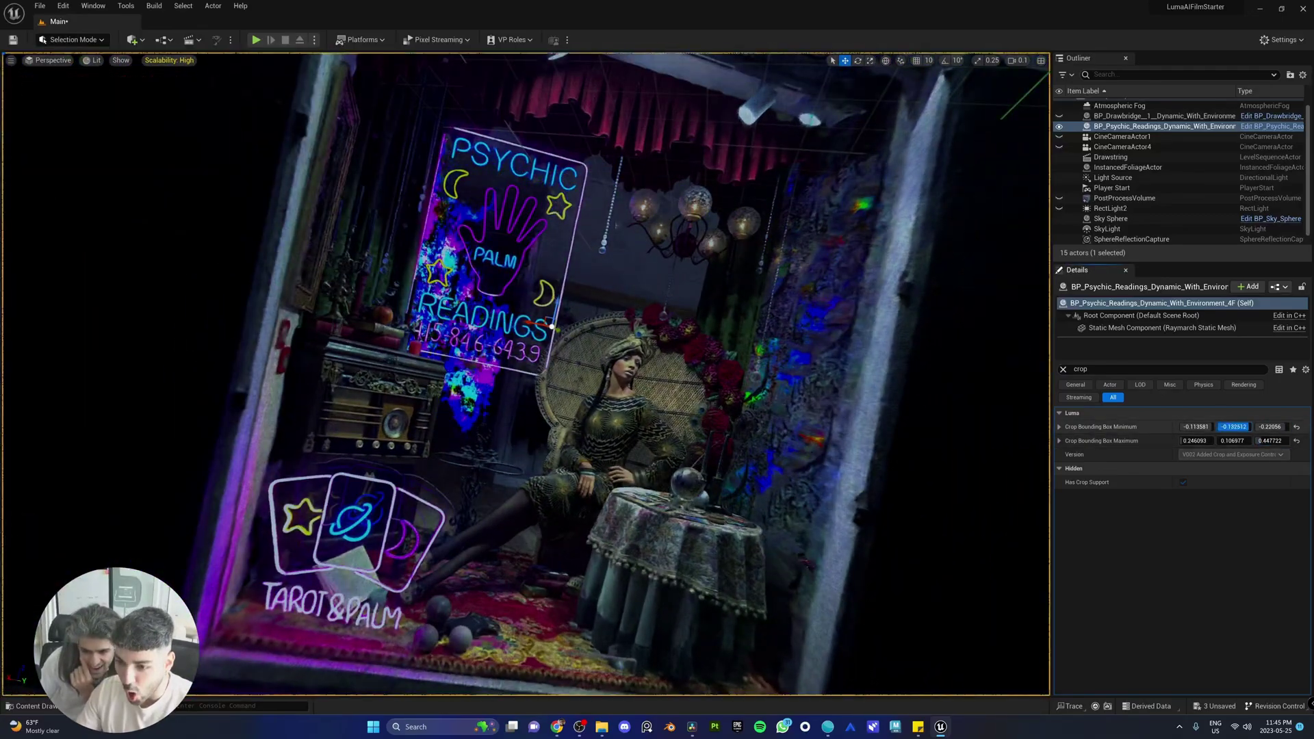
{"action": "mouse_move", "coordinate": [889, 410]}
{"action": "right_mouse_down"}
{"action": "mouse_move", "coordinate": [849, 438]}
{"action": "mouse_move", "coordinate": [869, 404]}
{"action": "right_mouse_up"}
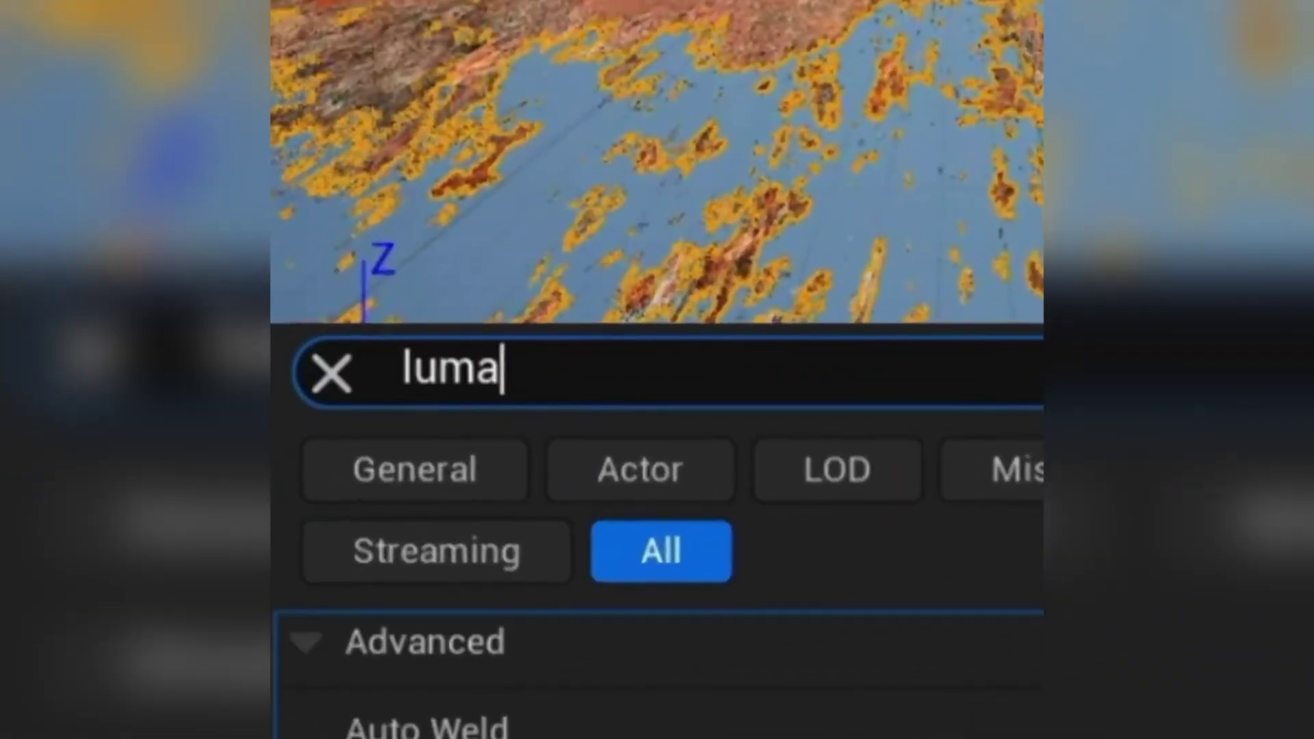
Step: Filter the brick building's details by luma and adjust the G value of its crop bounding box minimum
{"action": "type", "text": "luma"}
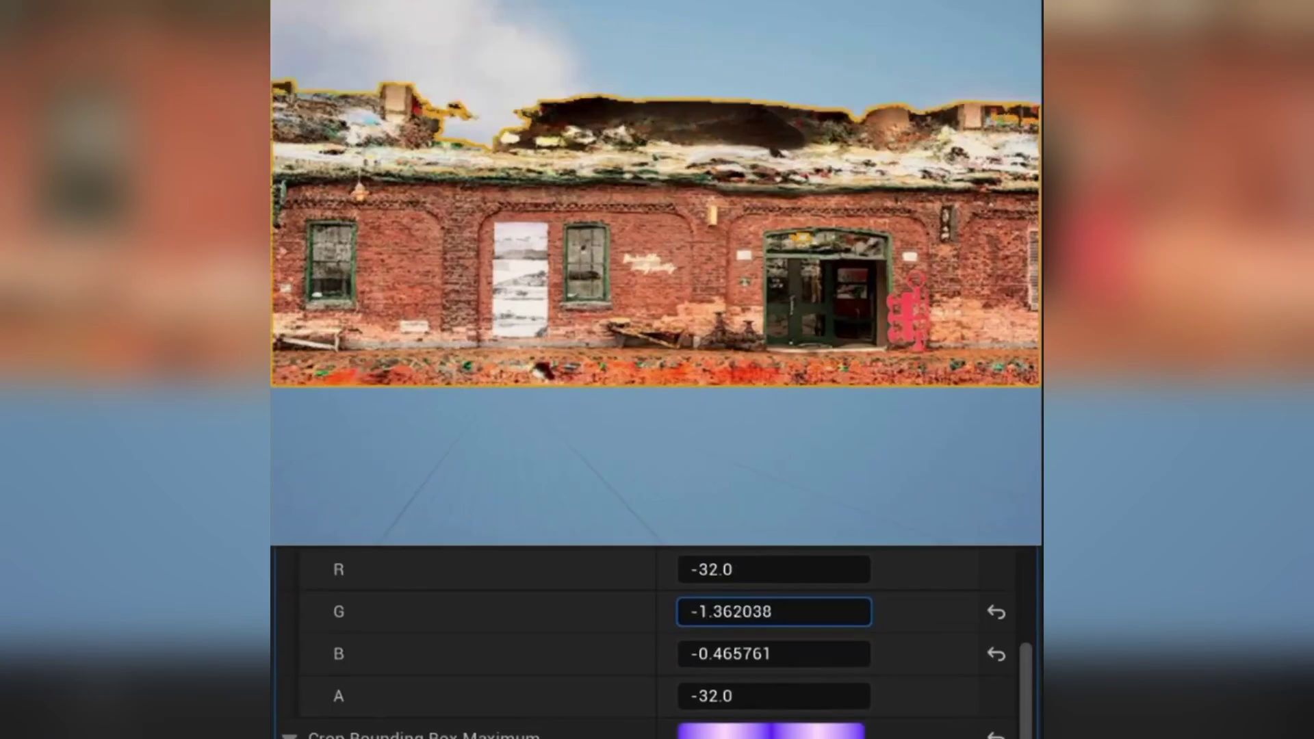
{"action": "left_click_drag", "start_coordinate": [778, 610], "coordinate": [815, 593]}
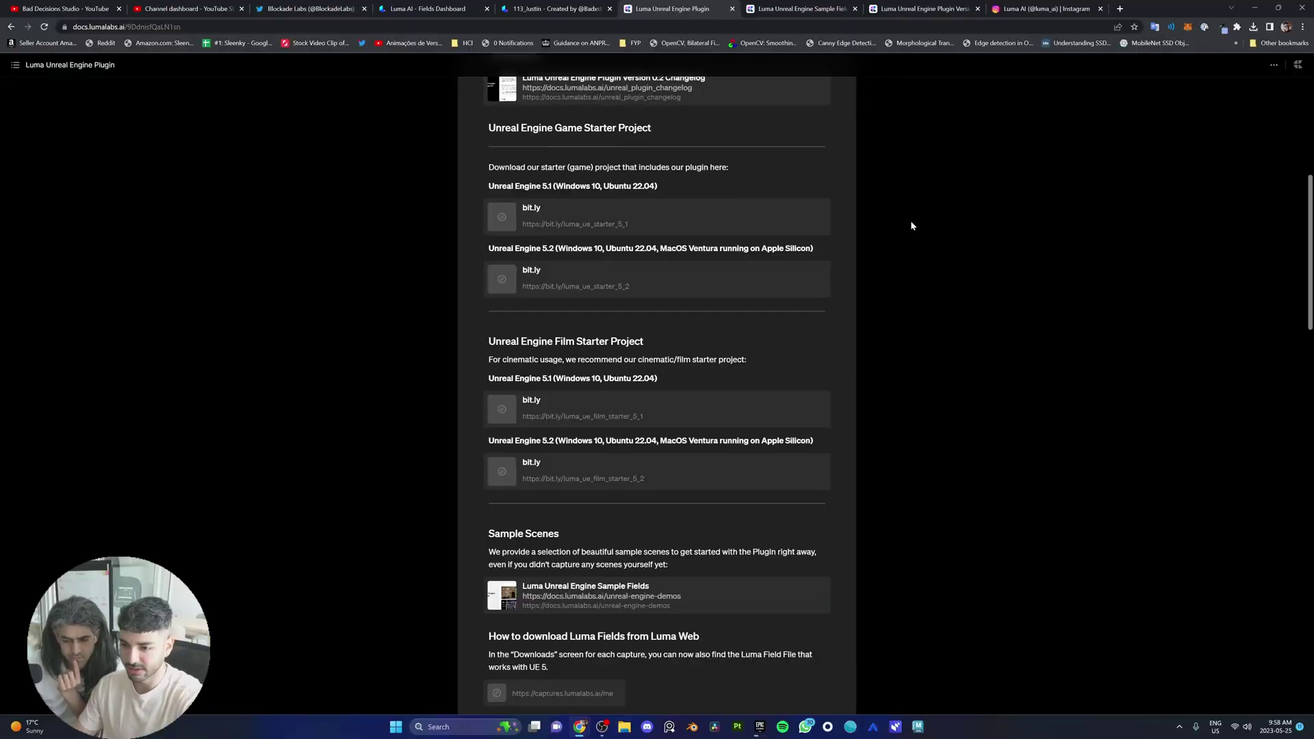
Step: Download the Unreal Engine Film Starter Project for Unreal Engine 5.2 from the Luma plugin page
{"action": "scroll", "coordinate": [687, 353], "scroll_direction": "down", "scroll_amount": 1}
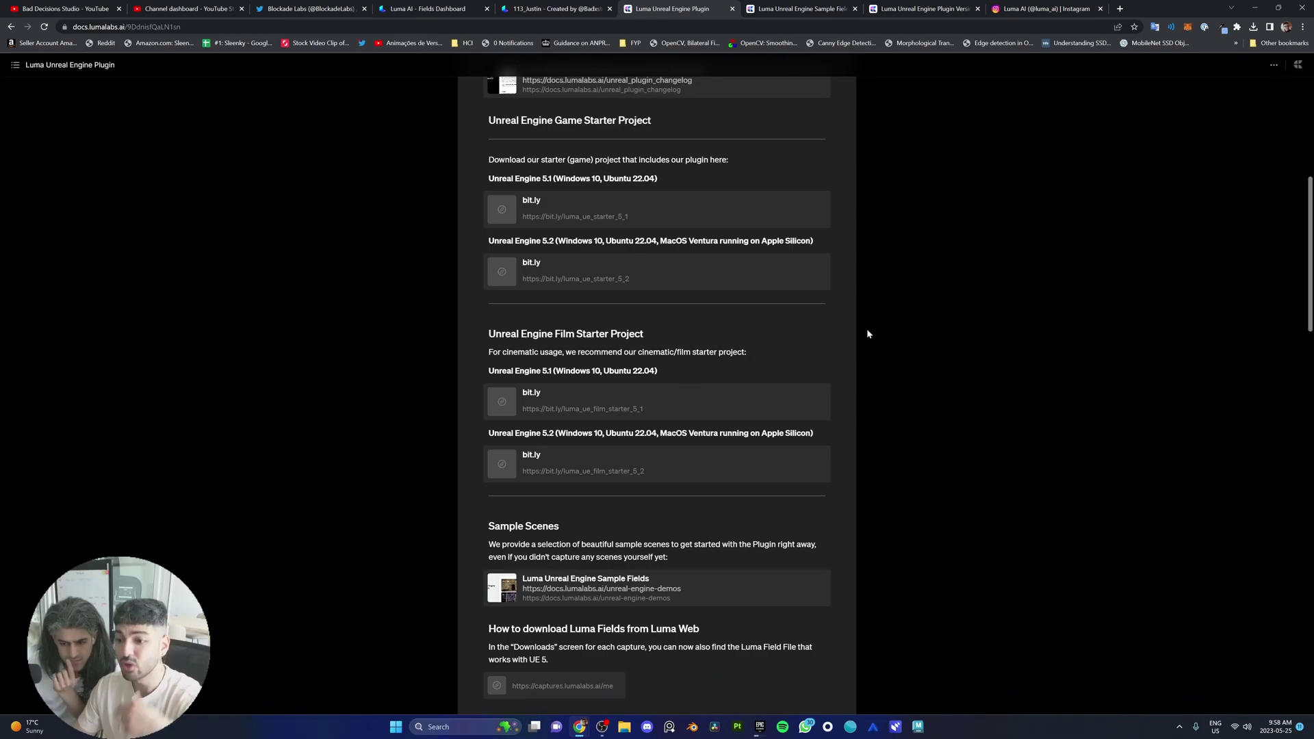
{"action": "scroll", "coordinate": [883, 334], "scroll_direction": "down", "scroll_amount": 1}
{"action": "scroll", "coordinate": [910, 335], "scroll_direction": "up", "scroll_amount": 1}
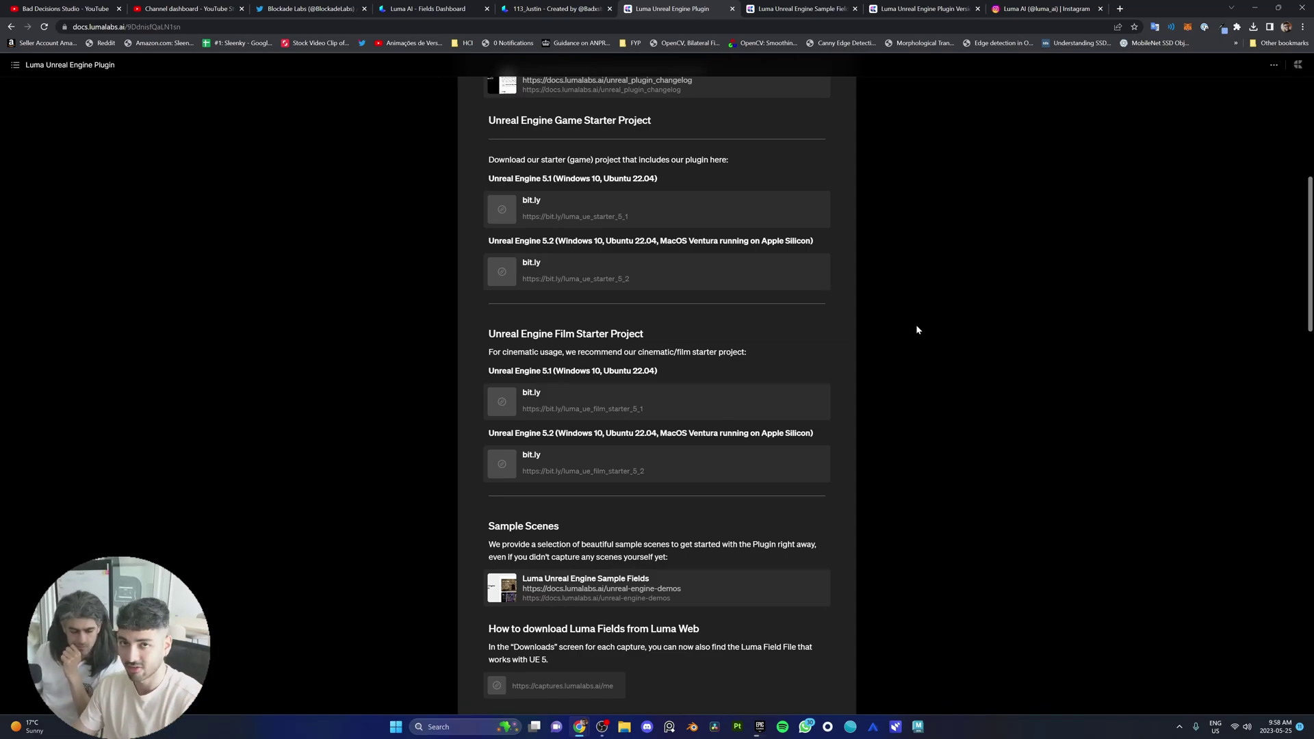
{"action": "left_click", "coordinate": [585, 465]}
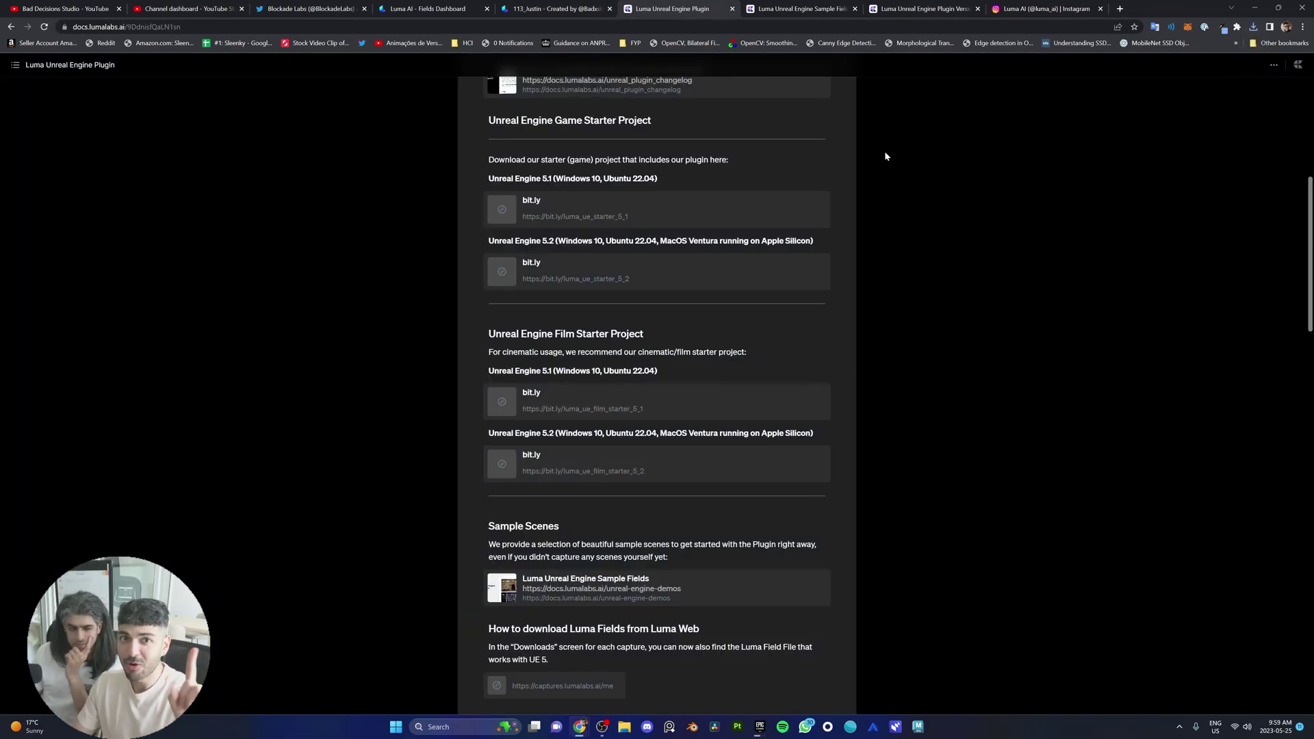
Step: Browse the Luma Unreal Engine Sample Fields page and download the Capitol sample's Luma field
{"action": "left_click", "coordinate": [812, 11]}
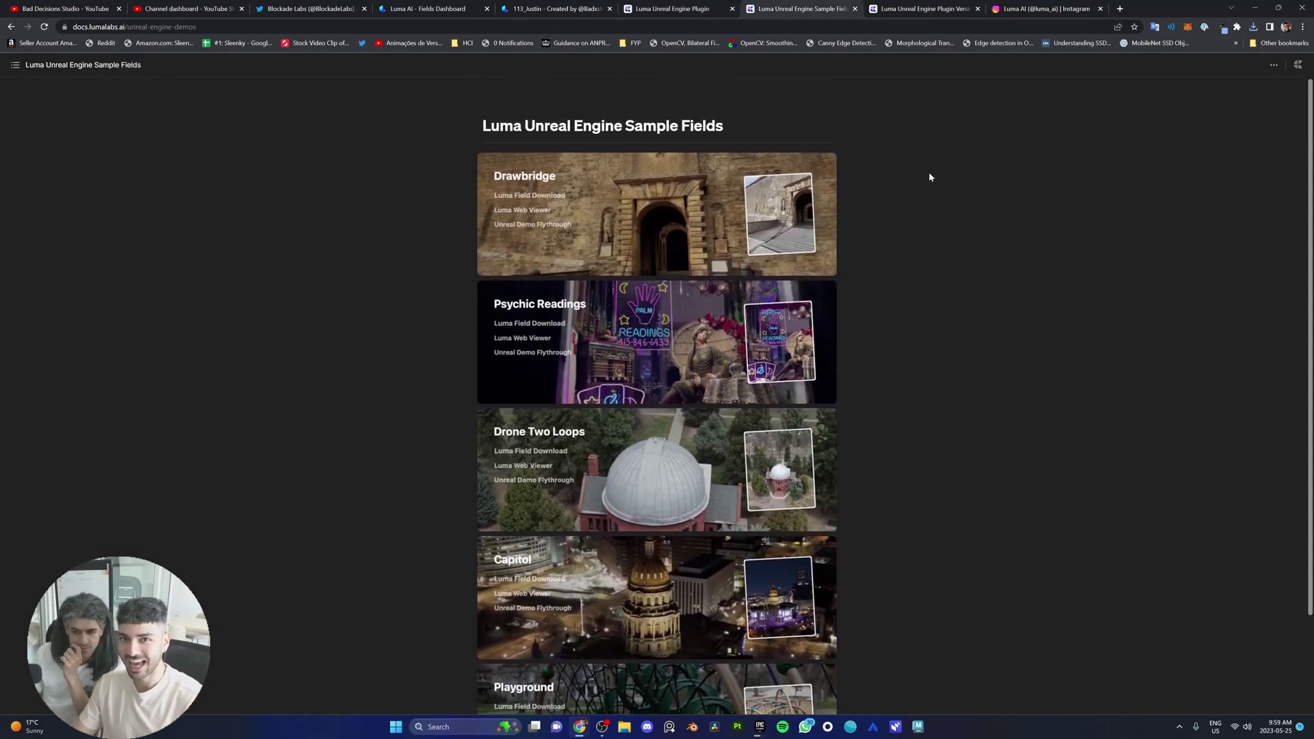
{"action": "scroll", "coordinate": [929, 177], "scroll_direction": "down", "scroll_amount": 1}
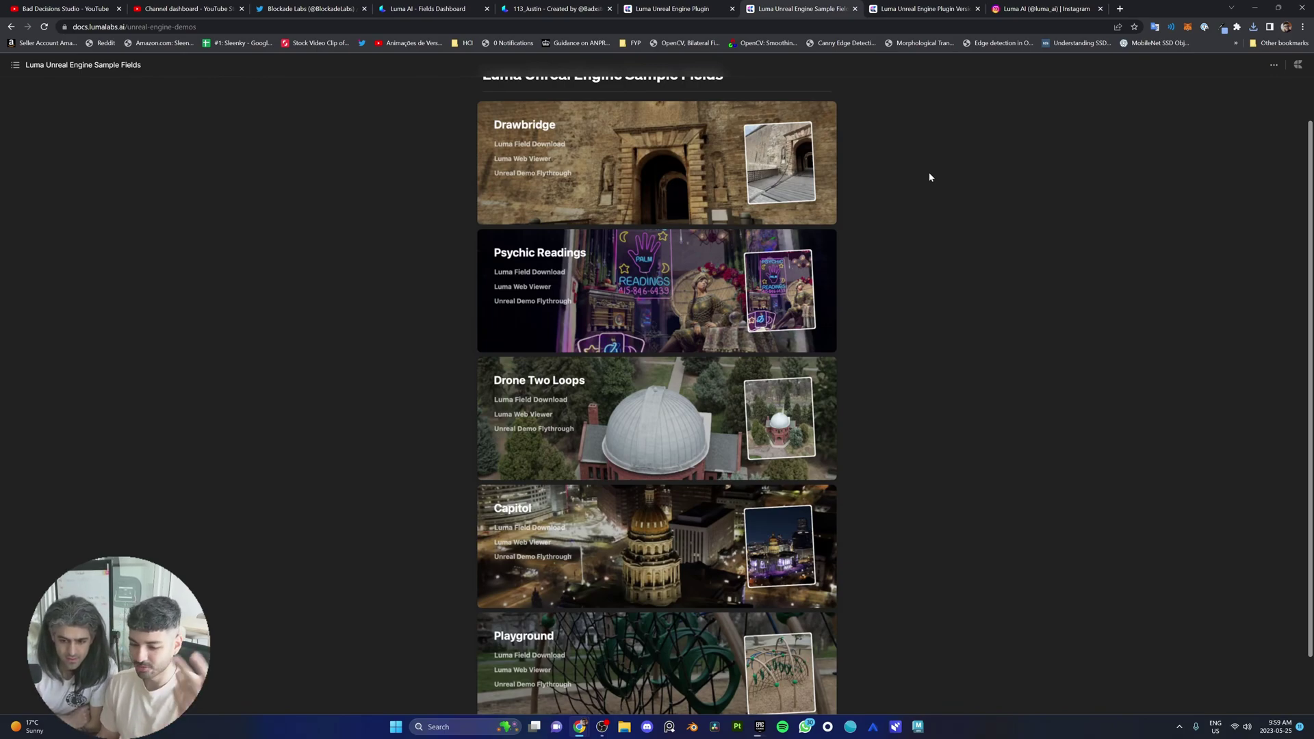
{"action": "scroll", "coordinate": [931, 175], "scroll_direction": "down", "scroll_amount": 1}
{"action": "scroll", "coordinate": [932, 175], "scroll_direction": "up", "scroll_amount": 1}
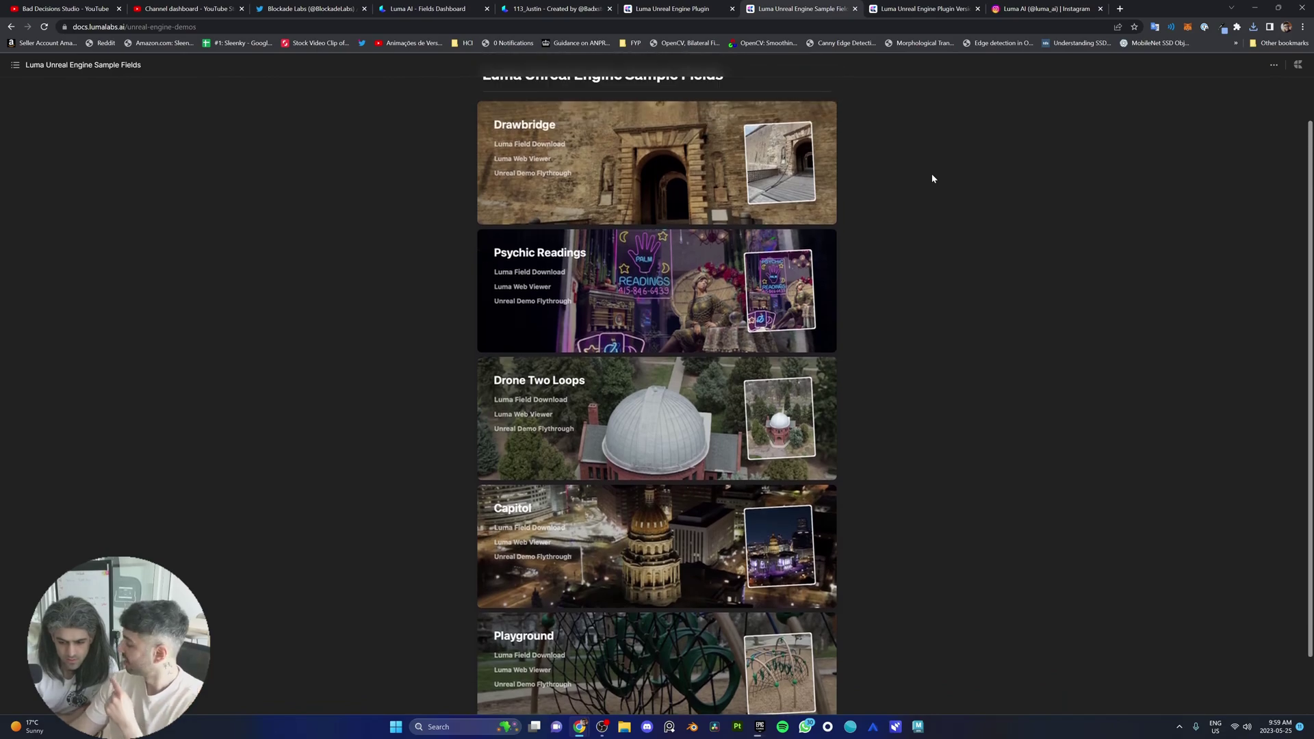
{"action": "scroll", "coordinate": [932, 178], "scroll_direction": "up", "scroll_amount": 1}
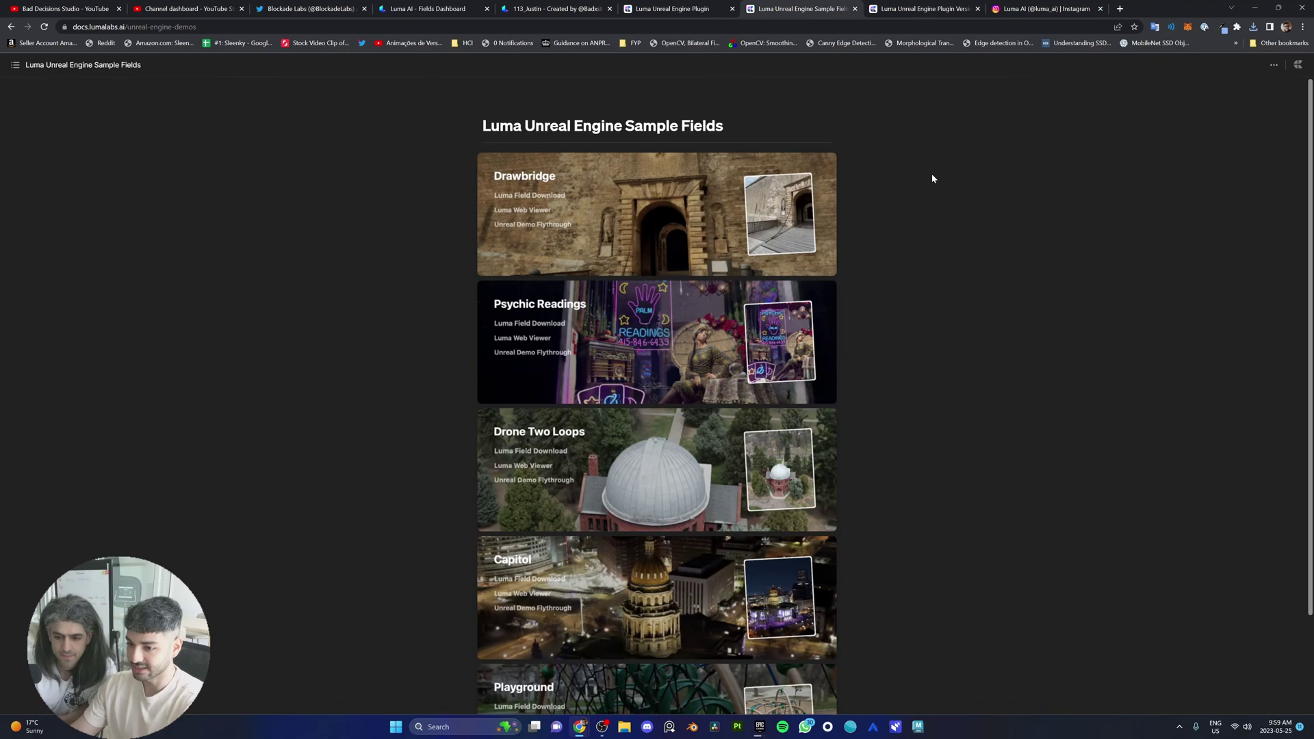
{"action": "scroll", "coordinate": [926, 175], "scroll_direction": "down", "scroll_amount": 2}
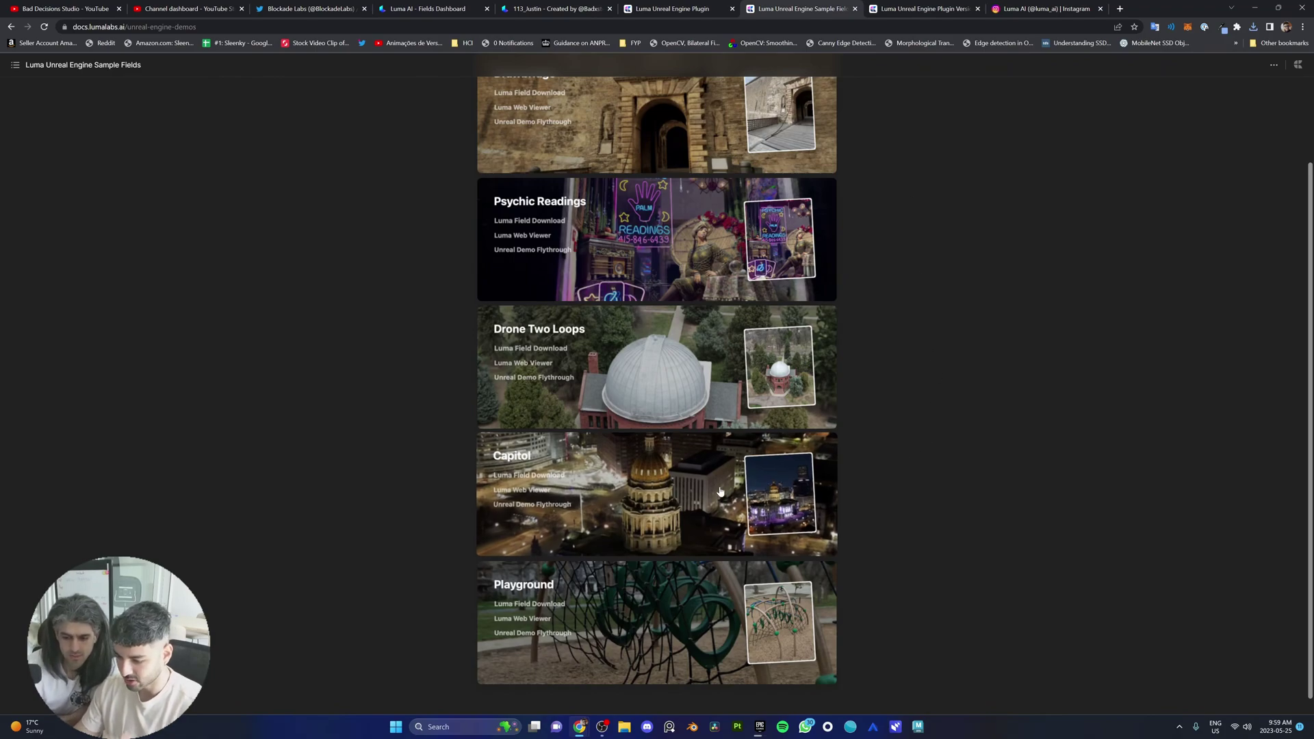
{"action": "left_click", "coordinate": [671, 492]}
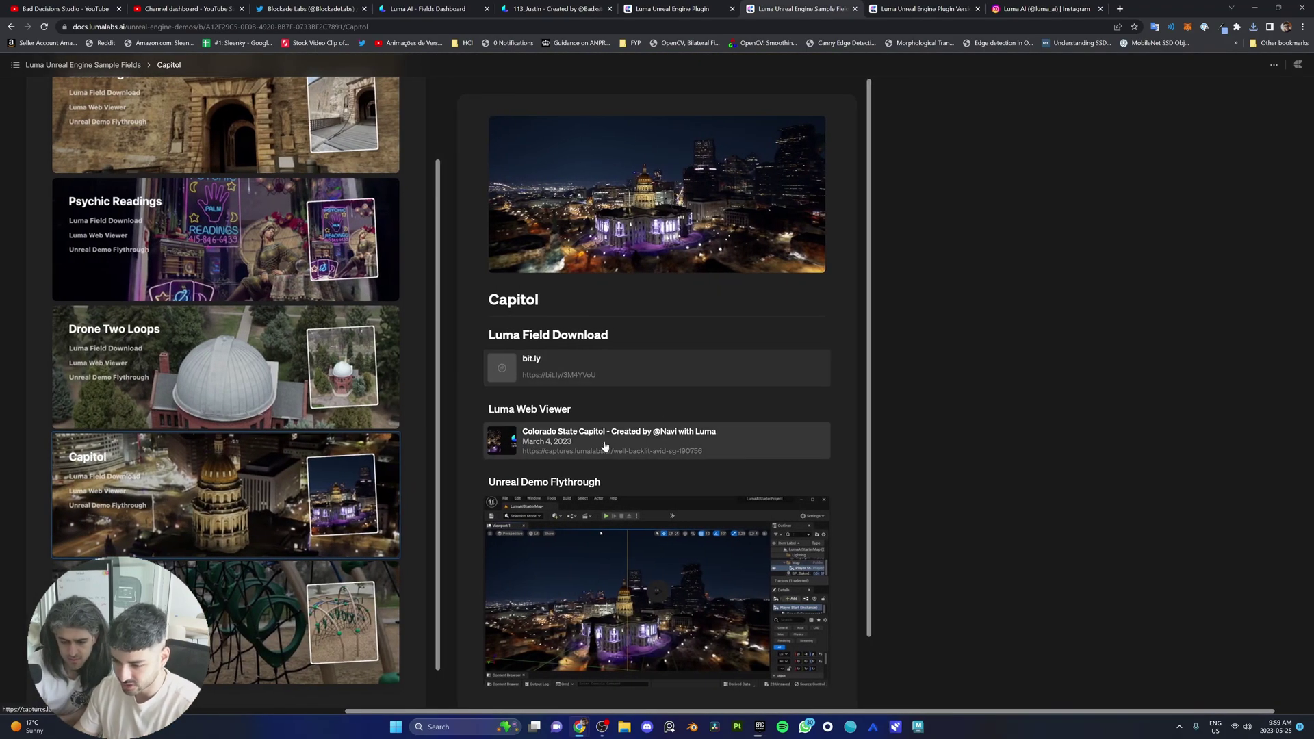
{"action": "left_click", "coordinate": [625, 370]}
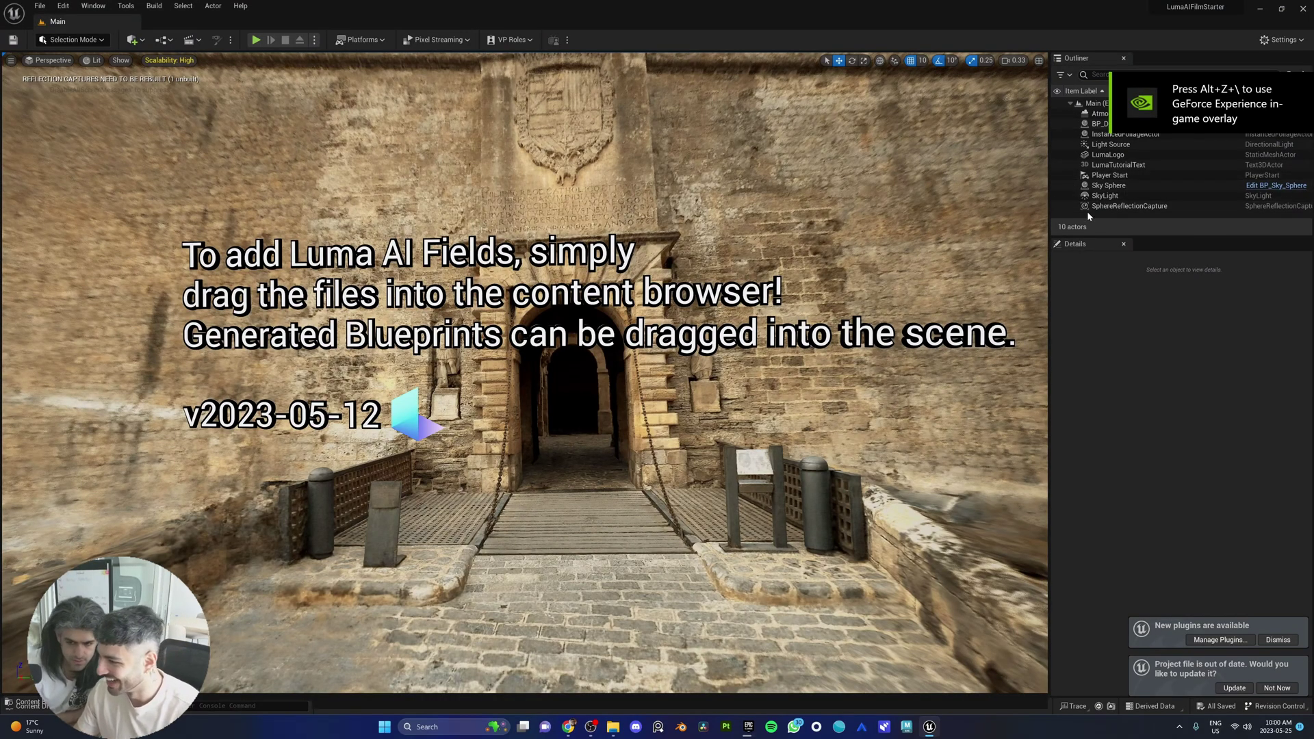
Step: Switch to the LumaAIFilmStarter project in Unreal Engine and fly around the drawbridge gate to inspect the capture
{"action": "key", "text": "w"}
{"action": "mouse_move", "coordinate": [525, 372]}
{"action": "right_mouse_down"}
{"action": "mouse_move", "coordinate": [541, 375]}
{"action": "mouse_move", "coordinate": [496, 384]}
{"action": "mouse_move", "coordinate": [602, 373]}
{"action": "mouse_move", "coordinate": [520, 373]}
{"action": "right_mouse_up"}
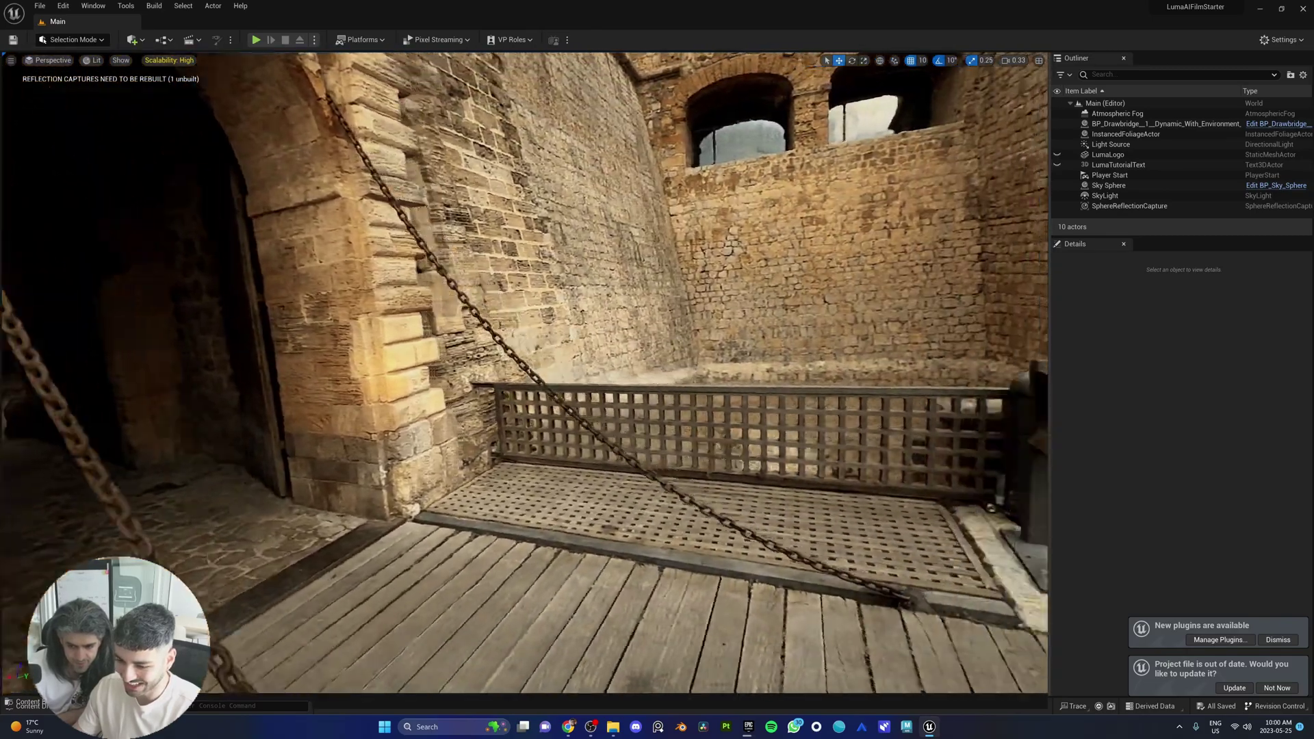
{"action": "key", "text": "s"}
{"action": "key", "text": "w"}
{"action": "key", "text": "a"}
{"action": "key", "text": "s"}
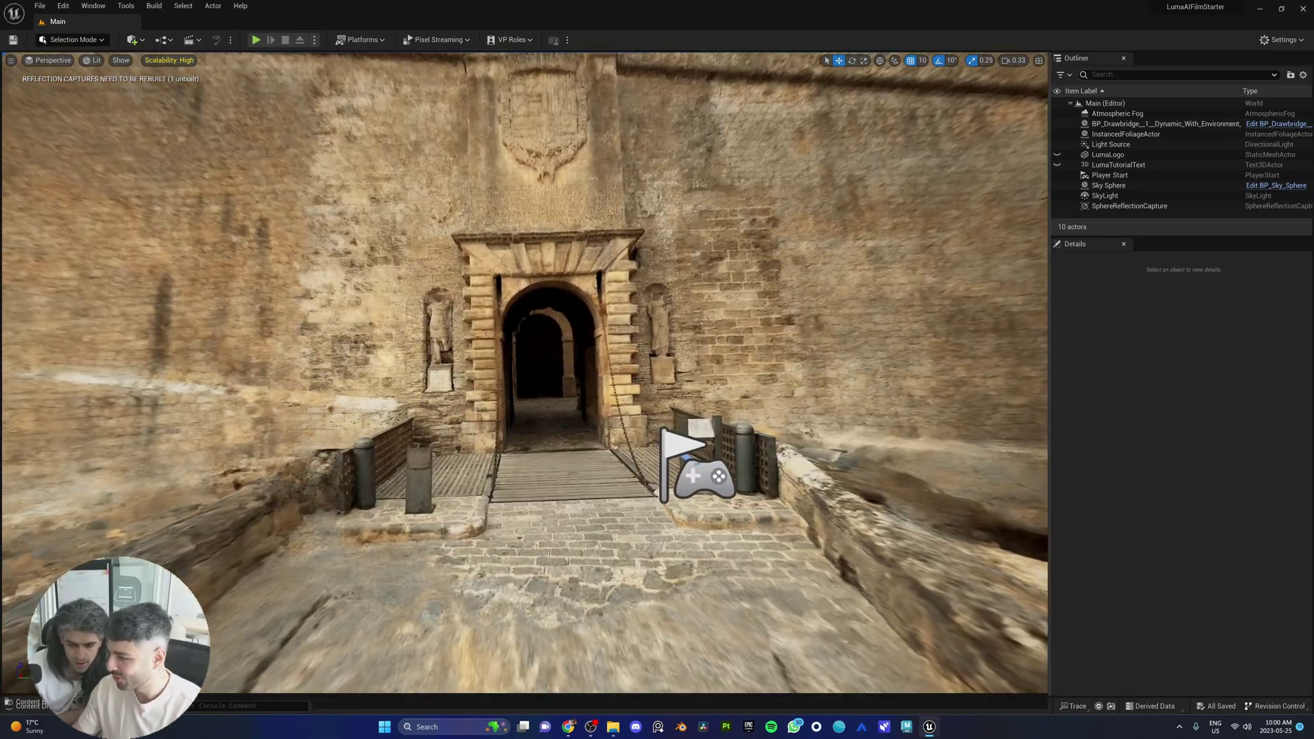
Step: Scale the drawbridge field uniformly to about 1.19
{"action": "left_click", "coordinate": [644, 251]}
{"action": "right_click_drag", "start_coordinate": [644, 251], "coordinate": [603, 311]}
{"action": "key", "text": "r"}
{"action": "left_click_drag", "start_coordinate": [561, 342], "coordinate": [683, 276]}
{"action": "right_click_drag", "start_coordinate": [683, 276], "coordinate": [705, 229]}
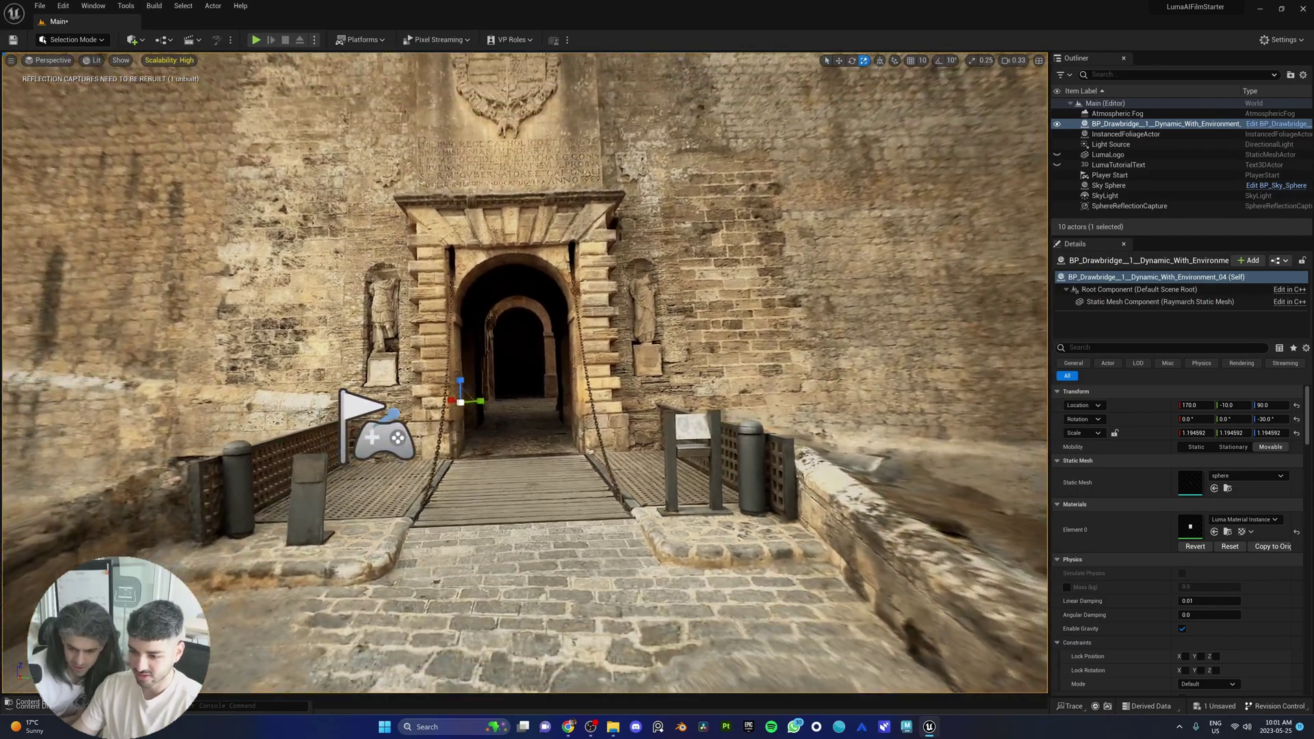
Step: Examine the drawbridge field near the gate and from outside its surrounding environment sphere
{"action": "key", "text": "s"}
{"action": "key", "text": "w"}
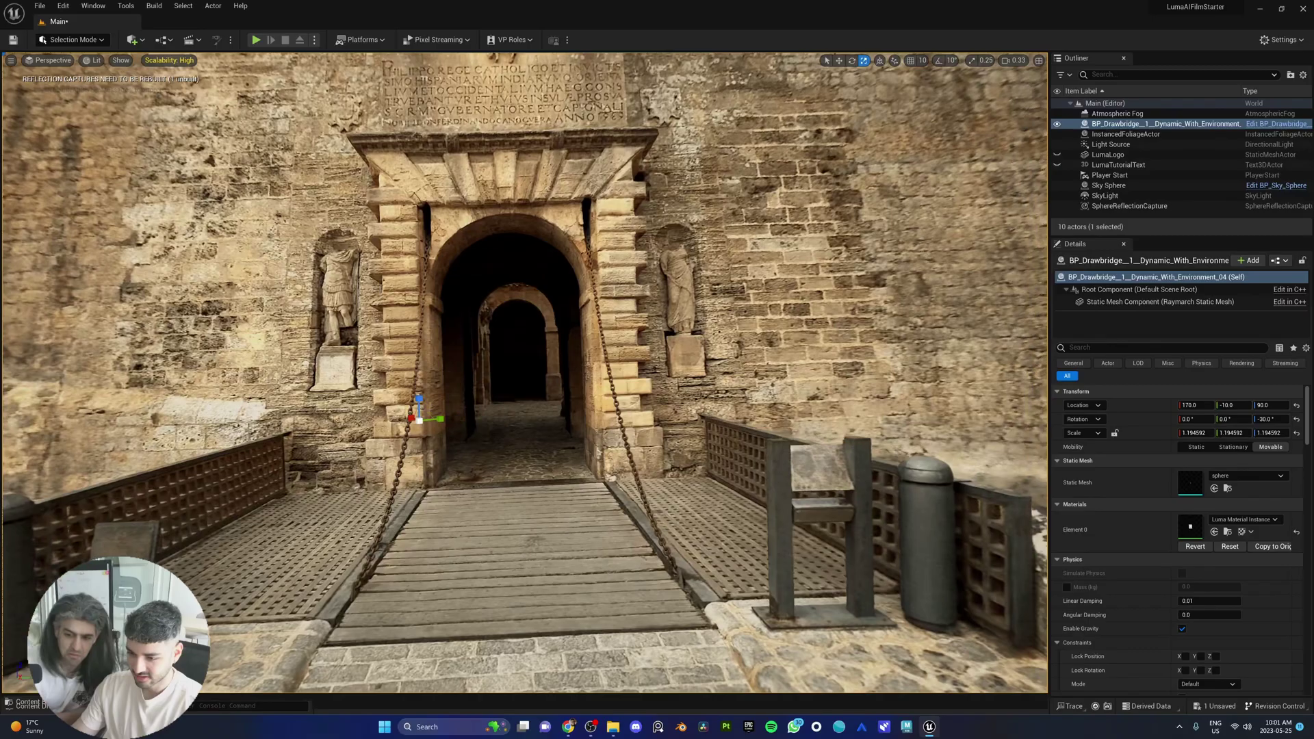
{"action": "right_click_drag", "start_coordinate": [524, 373], "coordinate": [150, 373]}
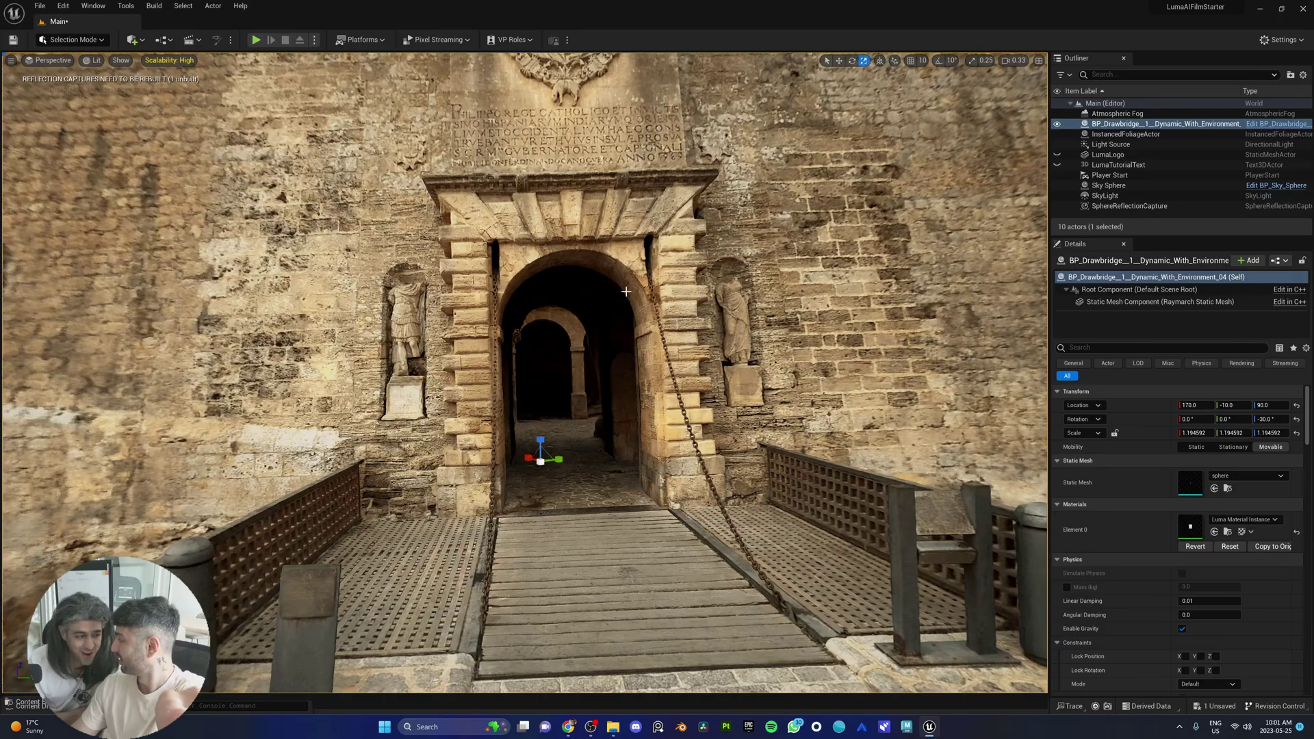
{"action": "key", "text": "s"}
{"action": "right_click_drag", "start_coordinate": [658, 306], "coordinate": [657, 239]}
{"action": "scroll", "coordinate": [524, 373], "scroll_direction": "down", "scroll_amount": 15}
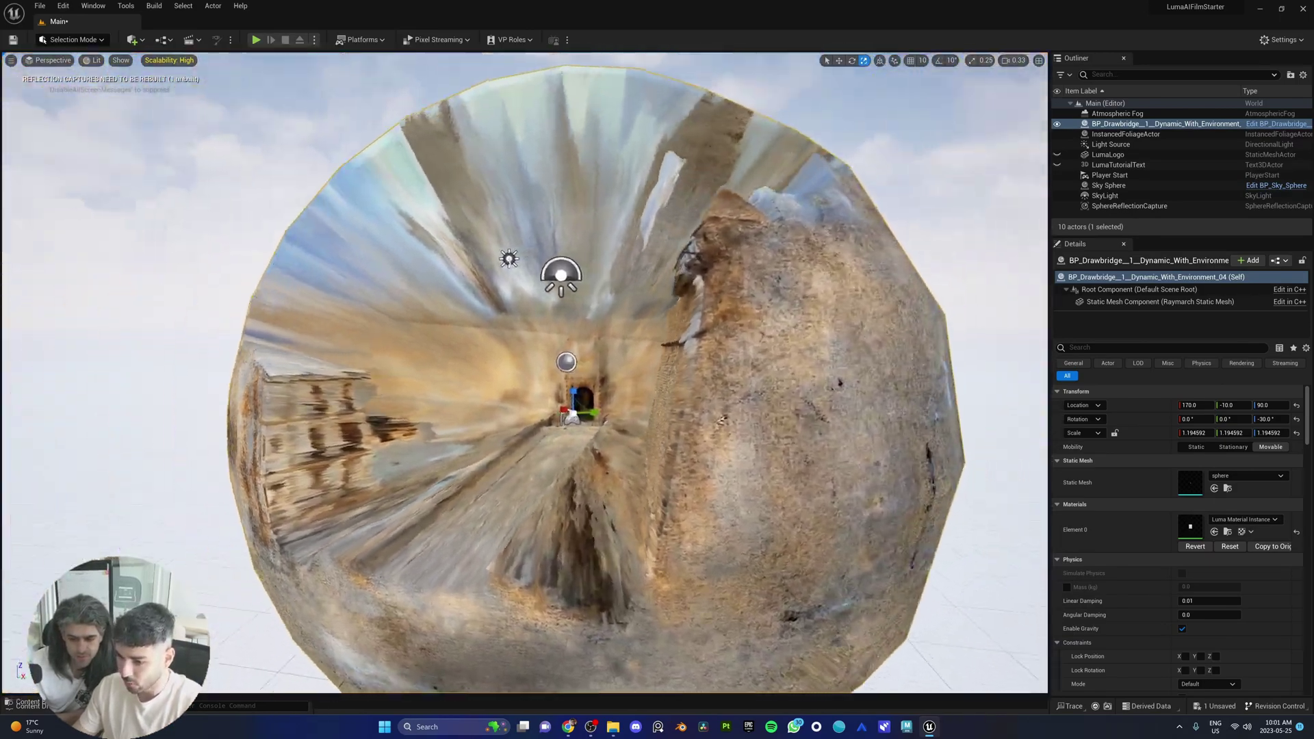
{"action": "key", "text": "w"}
{"action": "key", "text": "d"}
{"action": "mouse_move", "coordinate": [524, 373]}
{"action": "right_mouse_down"}
{"action": "mouse_move", "coordinate": [489, 387]}
{"action": "mouse_move", "coordinate": [520, 369]}
{"action": "right_mouse_up"}
{"action": "key", "text": "a"}
{"action": "scroll", "coordinate": [525, 373], "scroll_direction": "down", "scroll_amount": 8}
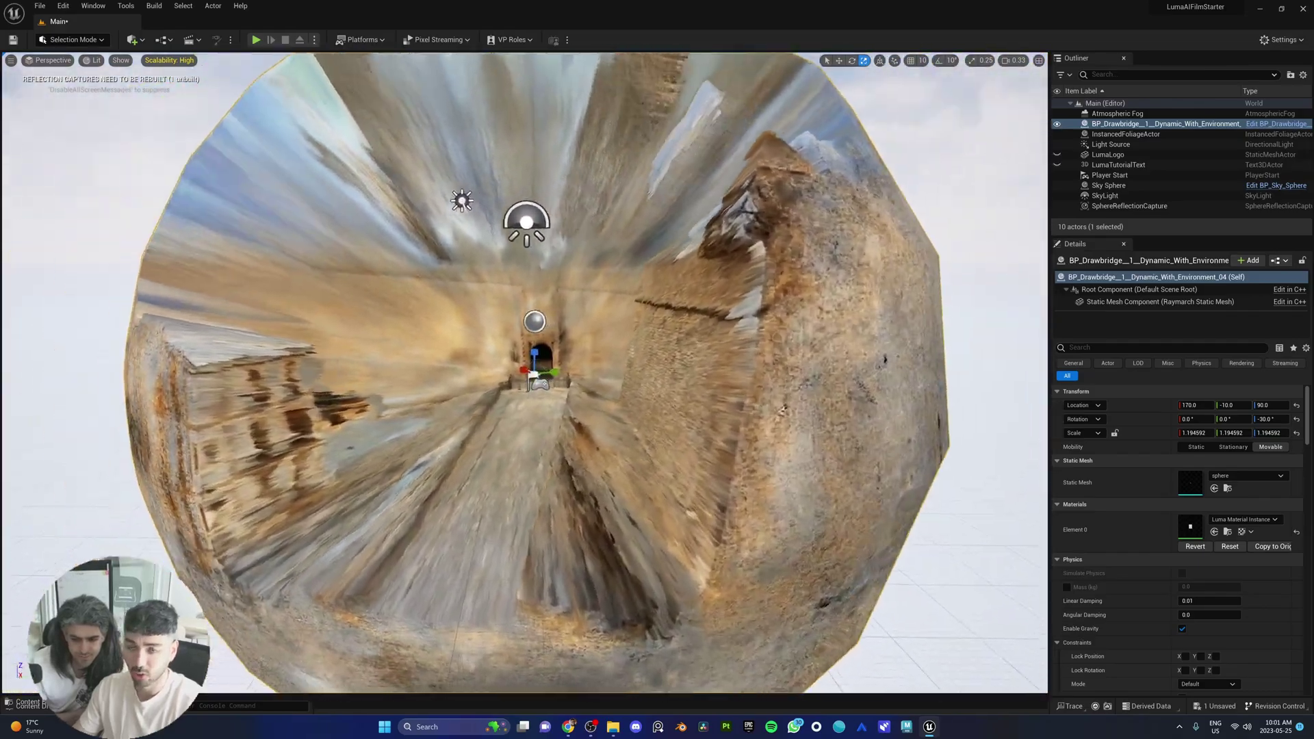
{"action": "scroll", "coordinate": [662, 321], "scroll_direction": "down", "scroll_amount": 3}
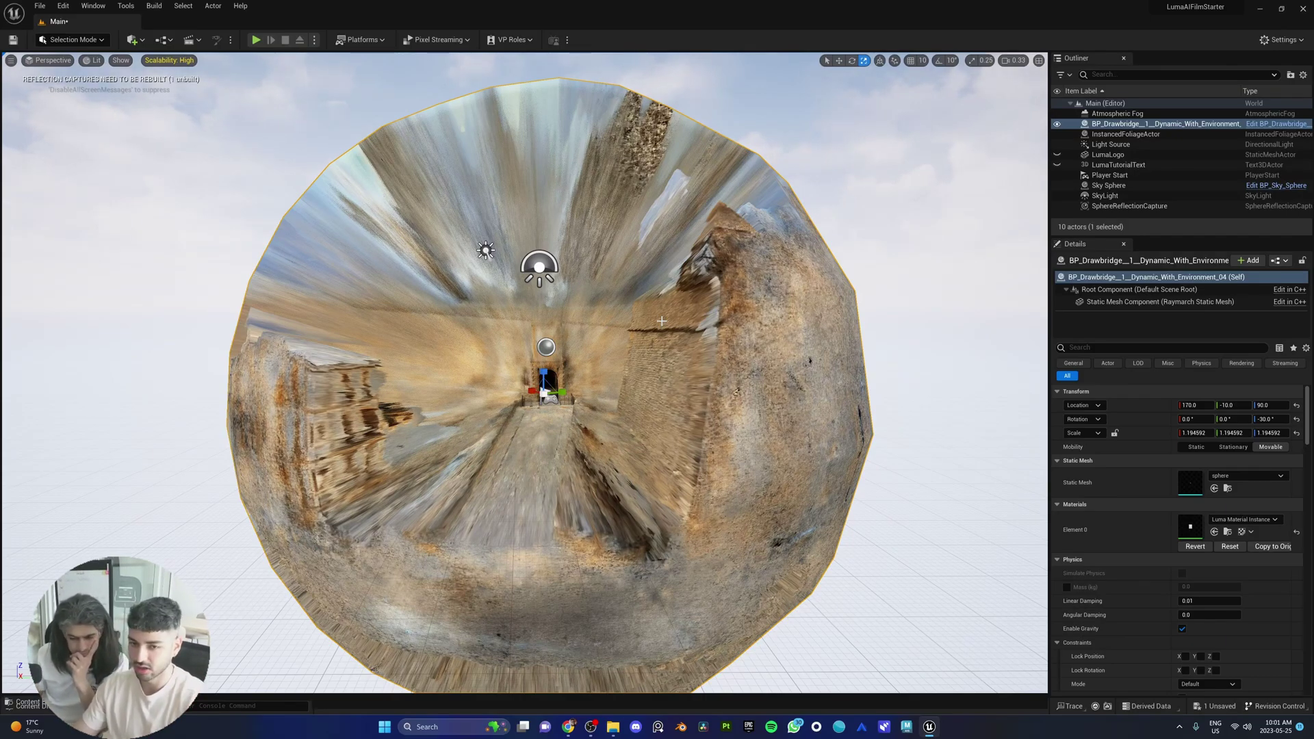
{"action": "scroll", "coordinate": [661, 321], "scroll_direction": "down", "scroll_amount": 1}
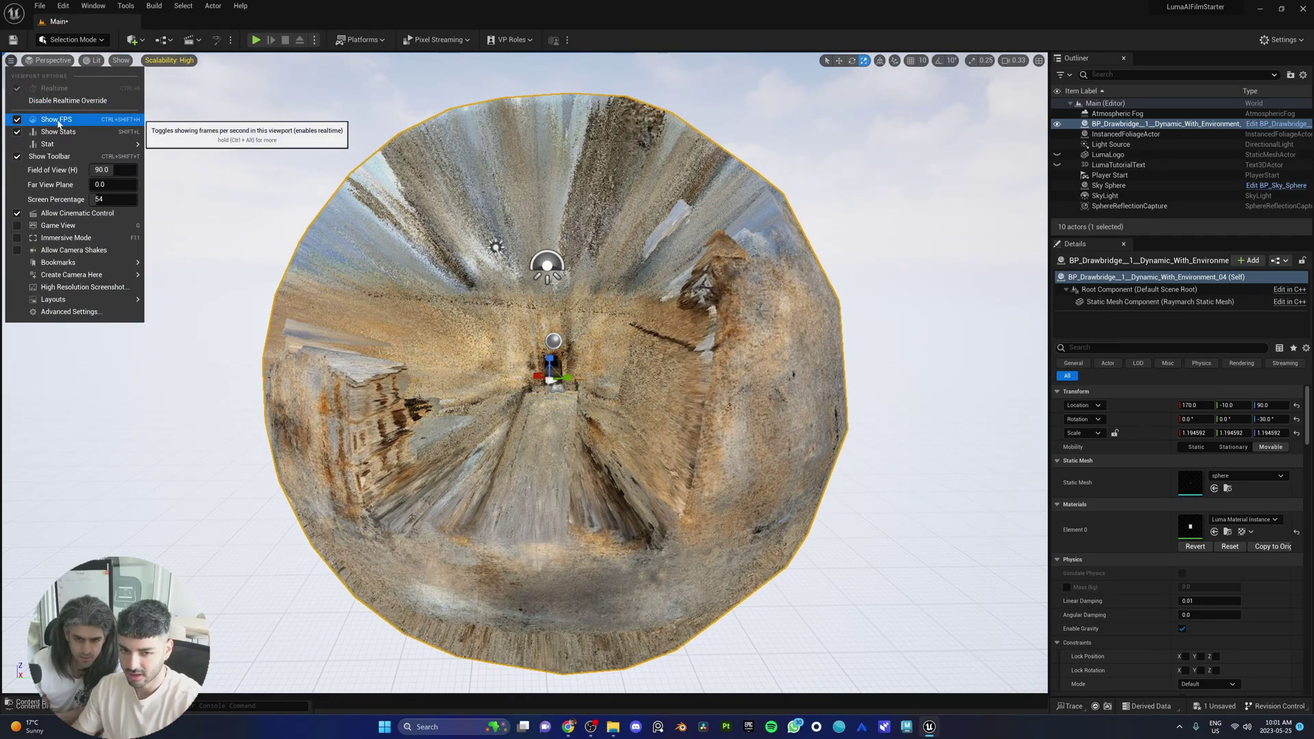
Step: Show the viewport frame rate and check it both outside the drawbridge sphere and close to the archway
{"action": "left_click", "coordinate": [834, 130]}
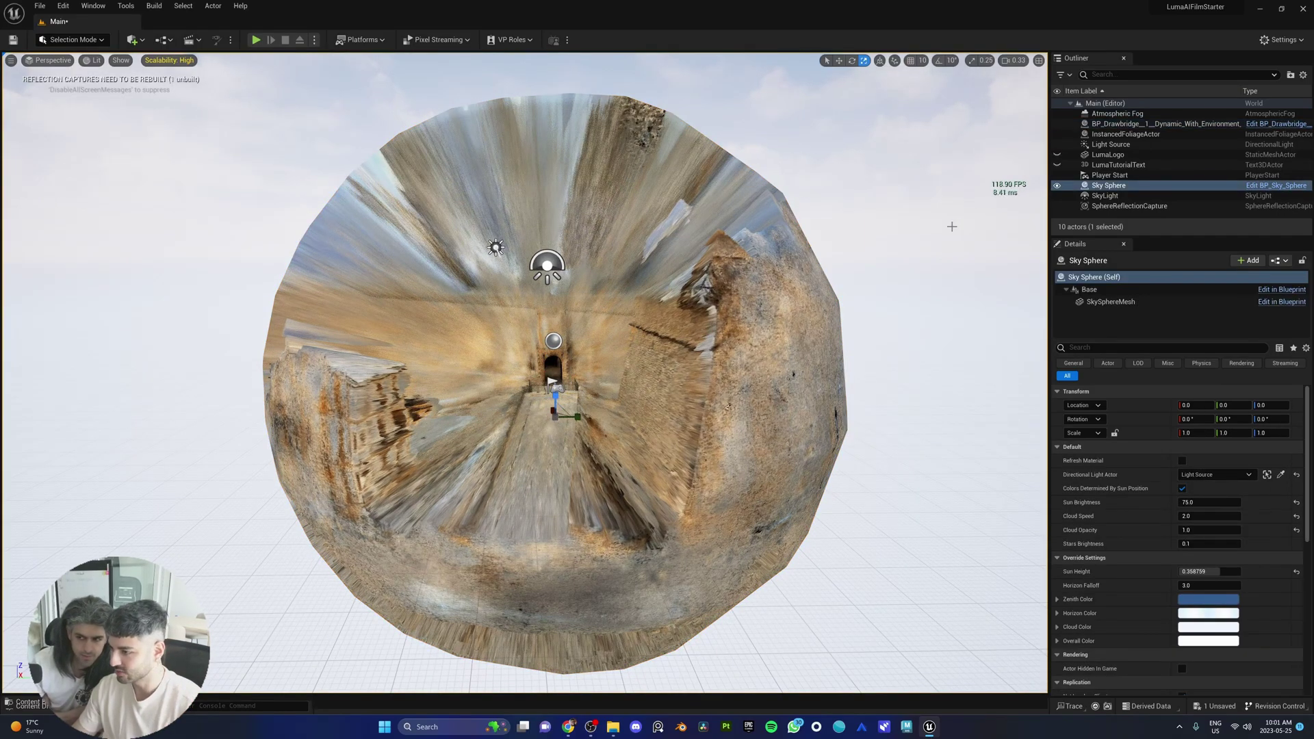
{"action": "scroll", "coordinate": [952, 225], "scroll_direction": "up", "scroll_amount": 6}
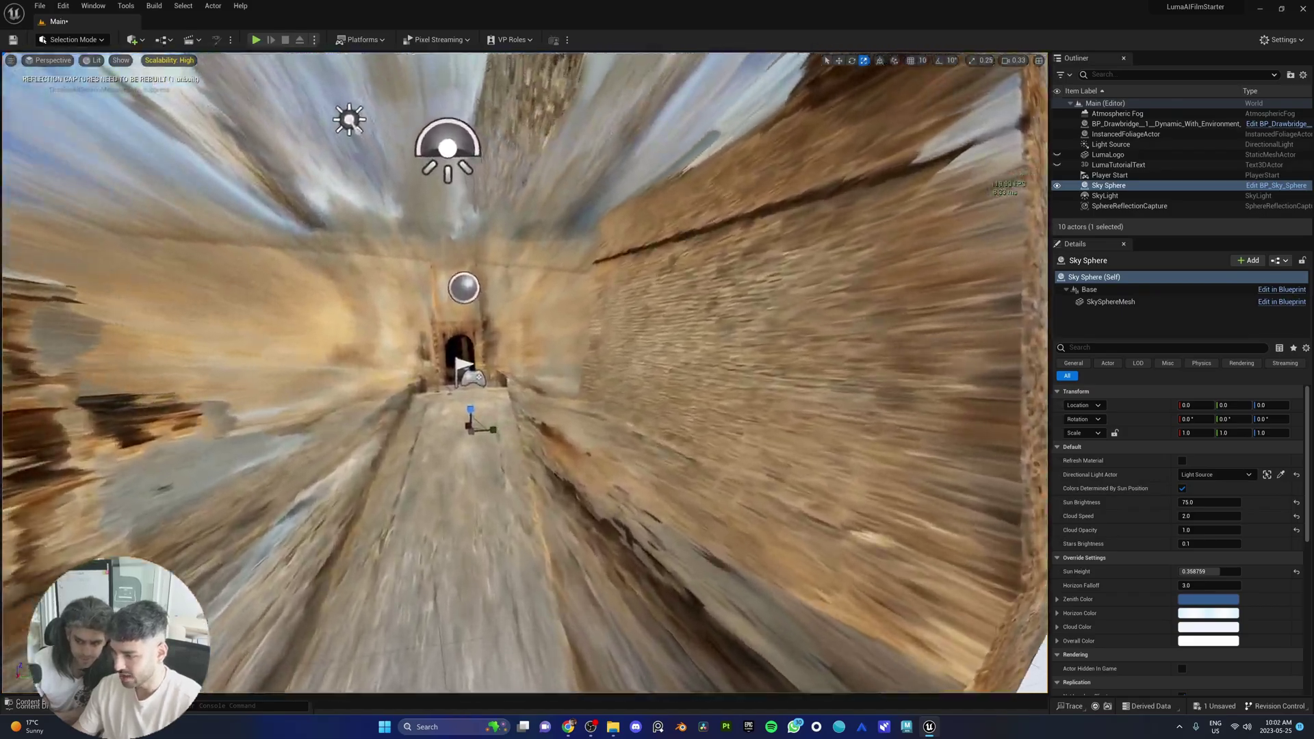
{"action": "scroll", "coordinate": [524, 373], "scroll_direction": "up", "scroll_amount": 8}
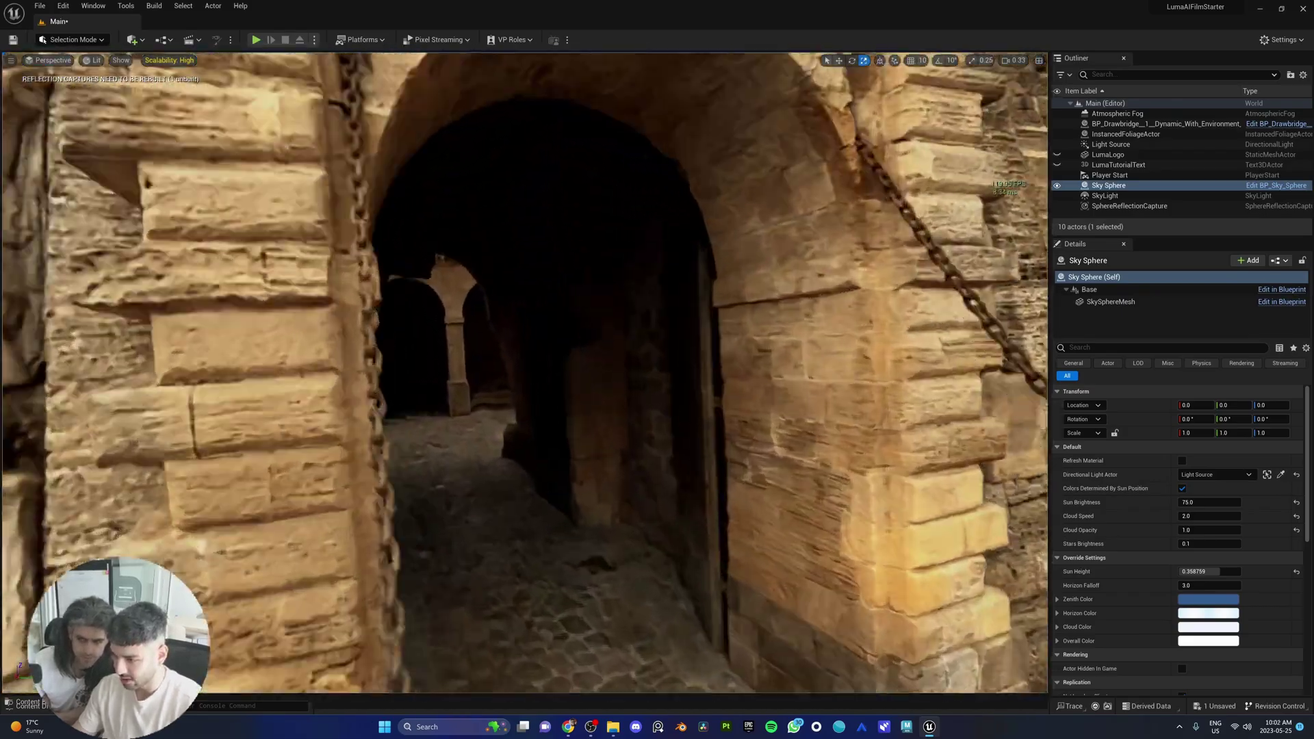
{"action": "mouse_move", "coordinate": [524, 373]}
{"action": "right_mouse_down"}
{"action": "mouse_move", "coordinate": [506, 369]}
{"action": "mouse_move", "coordinate": [555, 375]}
{"action": "mouse_move", "coordinate": [513, 375]}
{"action": "mouse_move", "coordinate": [524, 363]}
{"action": "right_mouse_up"}
{"action": "key", "text": "s"}
{"action": "key", "text": "w"}
{"action": "key", "text": "w"}
{"action": "key", "text": "s"}
{"action": "scroll", "coordinate": [524, 373], "scroll_direction": "down", "scroll_amount": 10}
{"action": "key", "text": "s"}
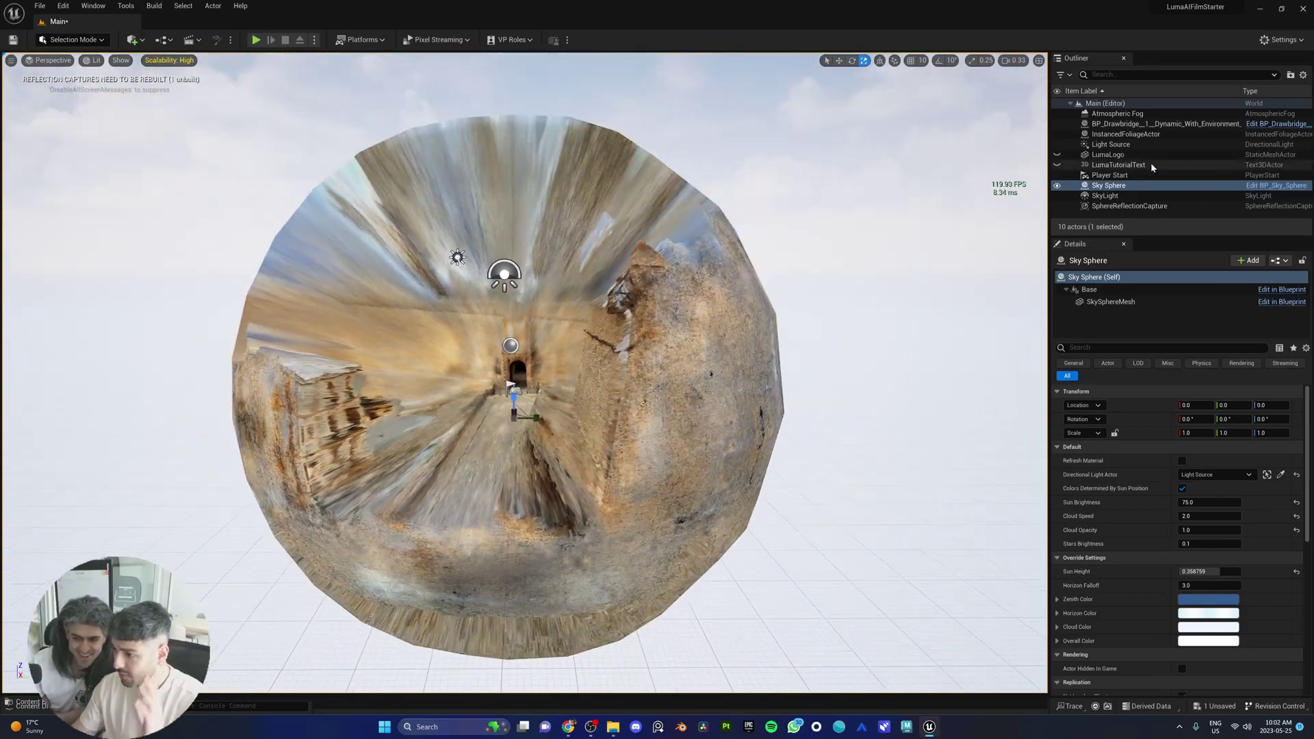
Step: Select the drawbridge field and filter its details by crop
{"action": "left_click", "coordinate": [1143, 124]}
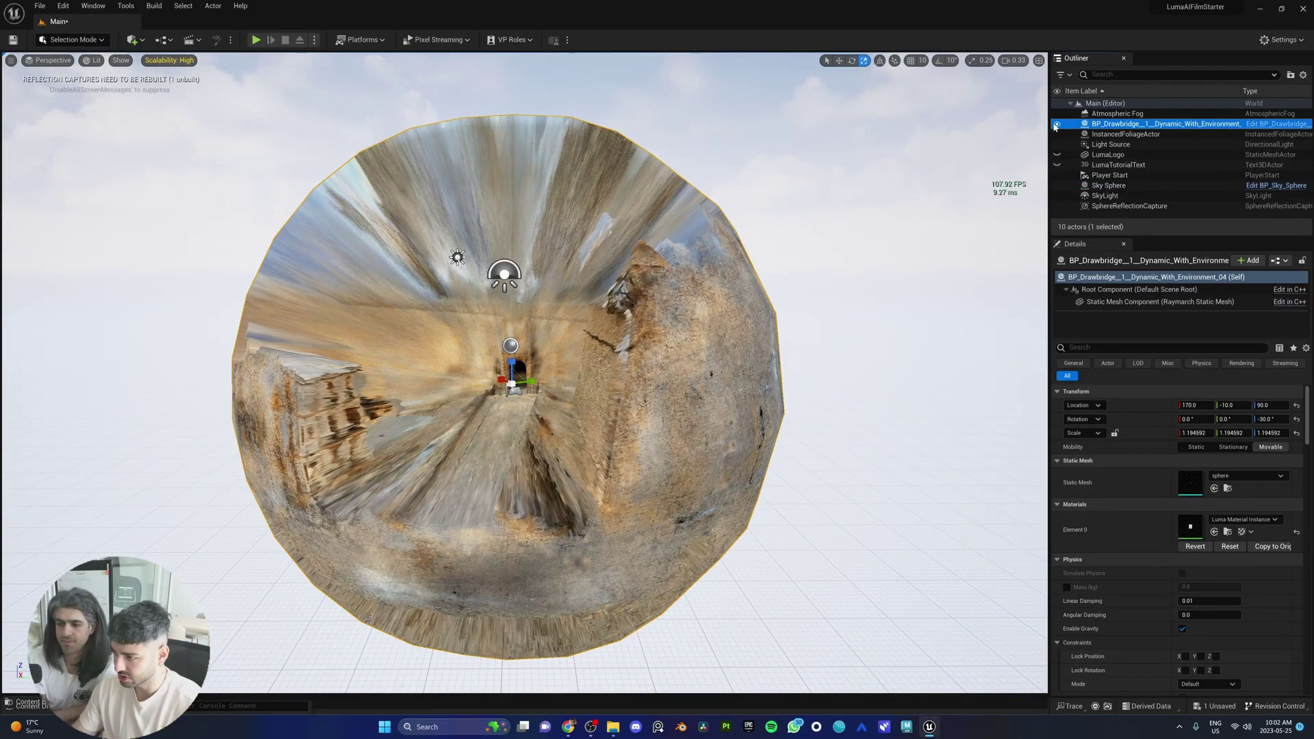
{"action": "key", "text": "w"}
{"action": "right_click_drag", "start_coordinate": [640, 275], "coordinate": [625, 288]}
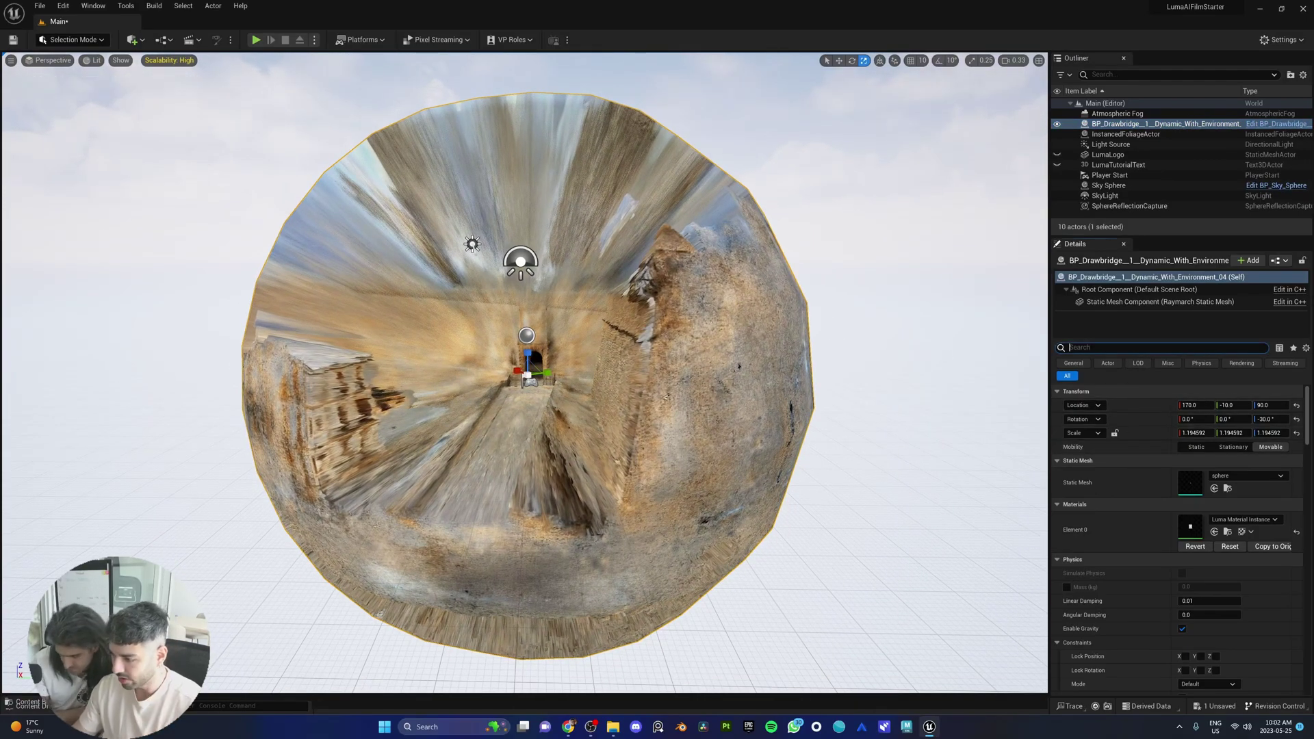
{"action": "type", "text": "crop"}
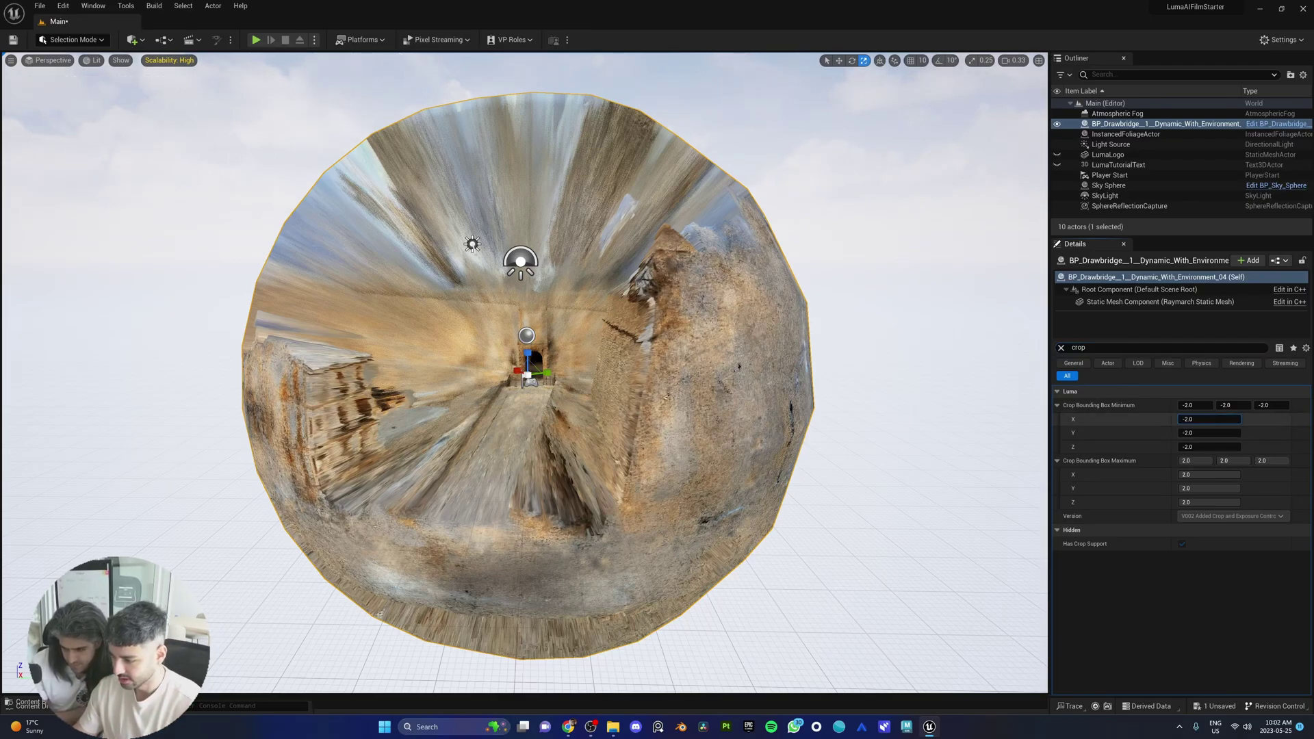
Step: Crop the drawbridge field to minimum -0.741337, -0.272004, -0.165337 and maximum 0.154666, 0.128, 0.405333
{"action": "left_click_drag", "start_coordinate": [1197, 418], "coordinate": [1189, 475]}
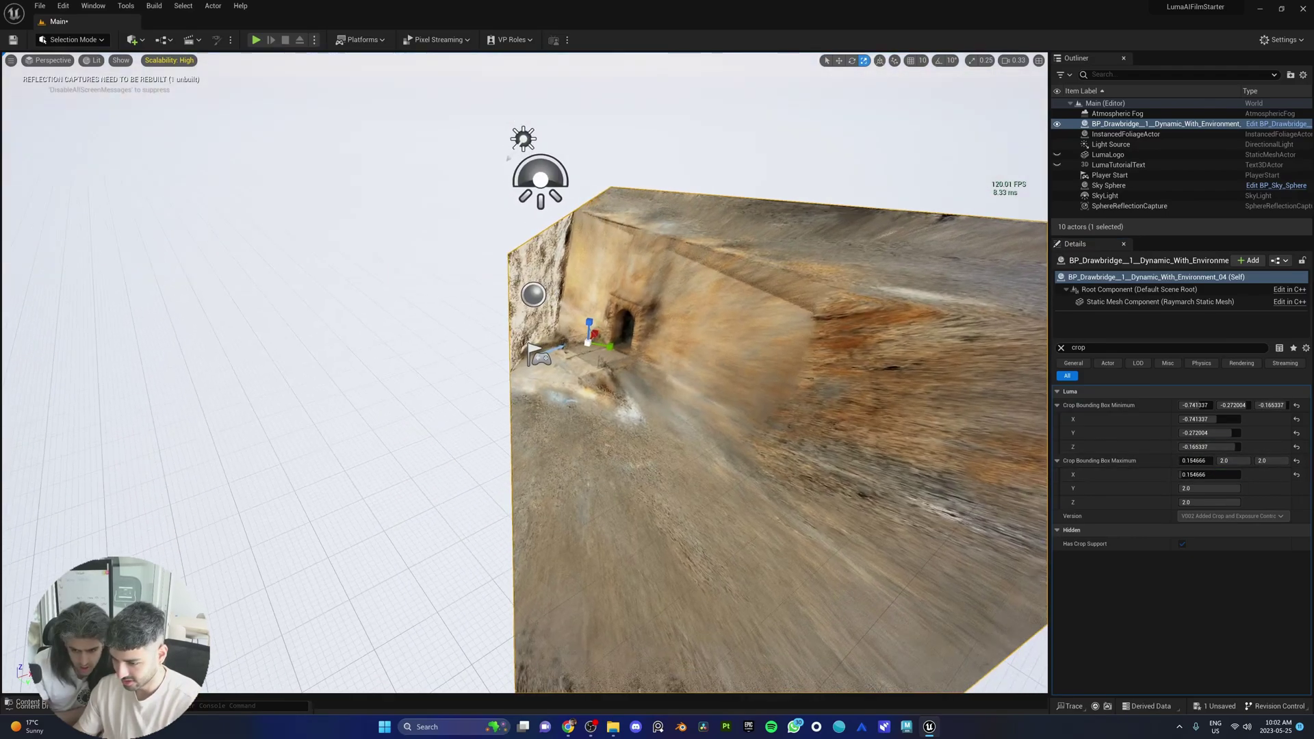
{"action": "right_click_drag", "start_coordinate": [821, 370], "coordinate": [849, 370]}
{"action": "right_click_drag", "start_coordinate": [1020, 356], "coordinate": [1031, 345]}
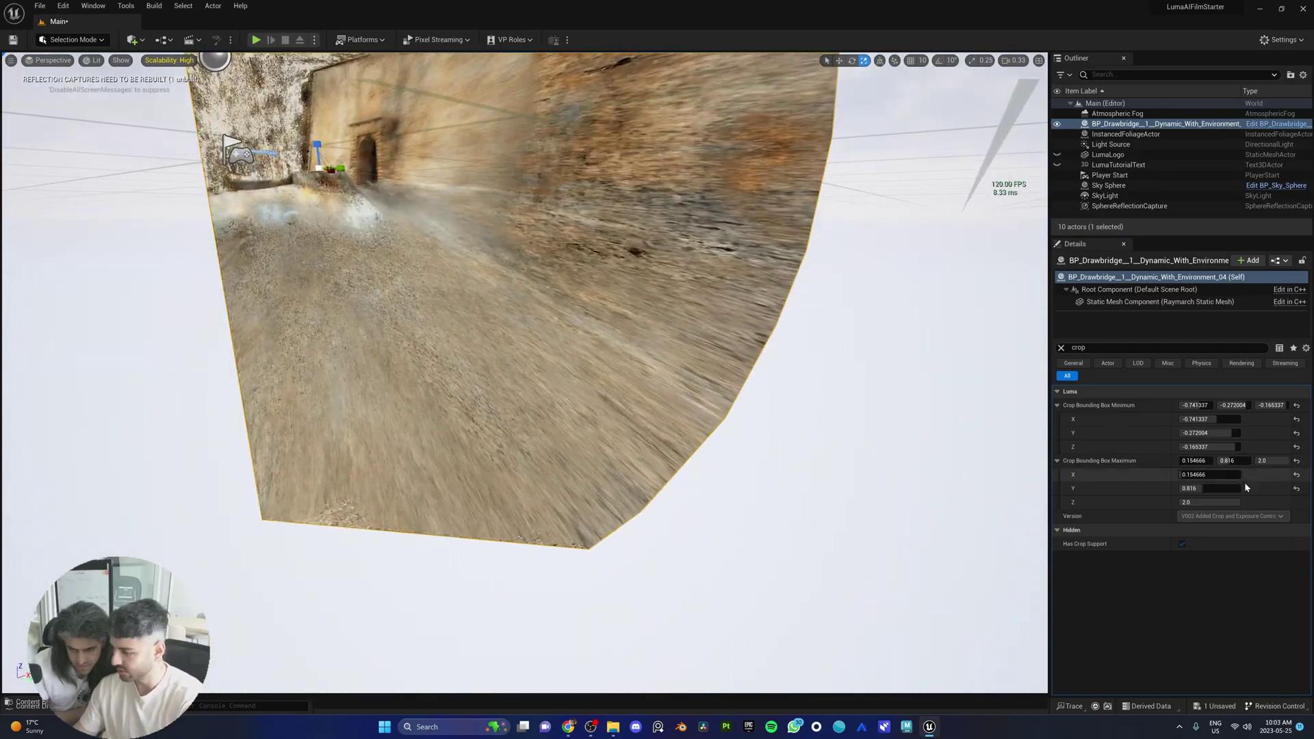
{"action": "left_click_drag", "start_coordinate": [1246, 487], "coordinate": [1222, 486]}
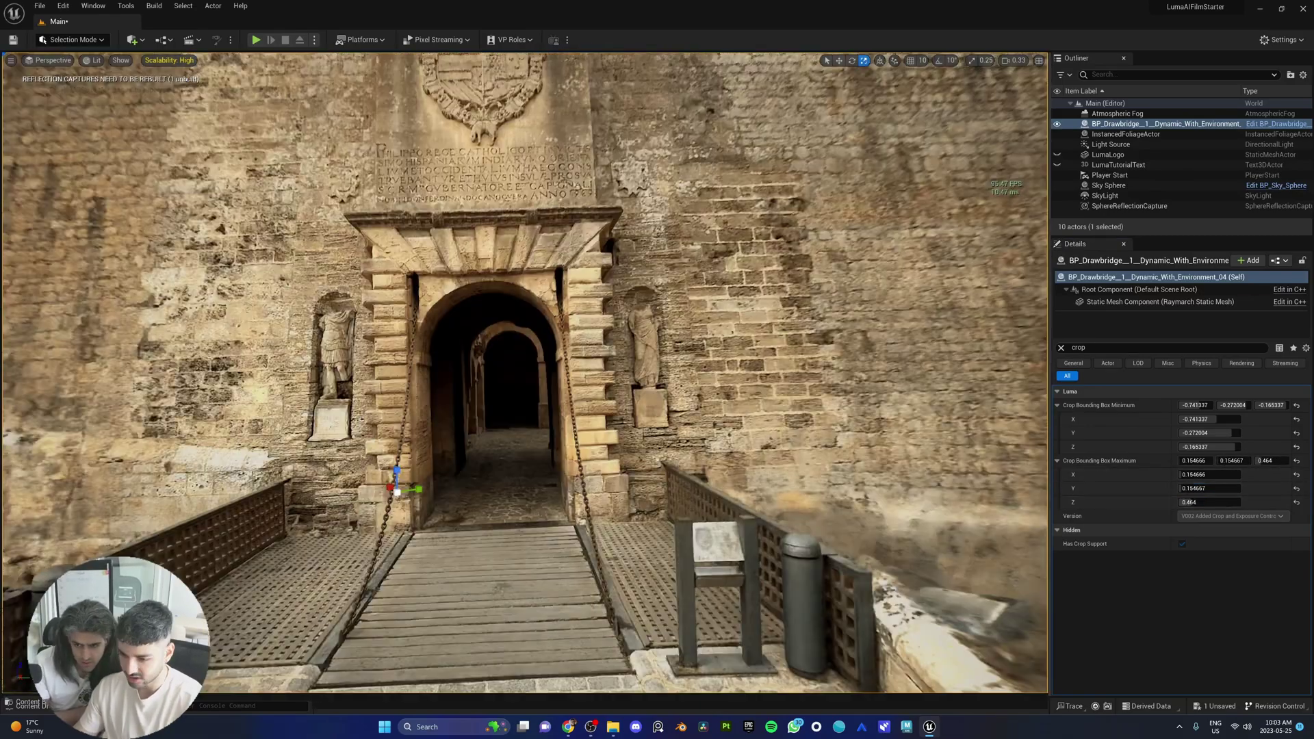
{"action": "mouse_move", "coordinate": [524, 373]}
{"action": "right_mouse_down"}
{"action": "mouse_move", "coordinate": [479, 369]}
{"action": "mouse_move", "coordinate": [510, 359]}
{"action": "right_mouse_up"}
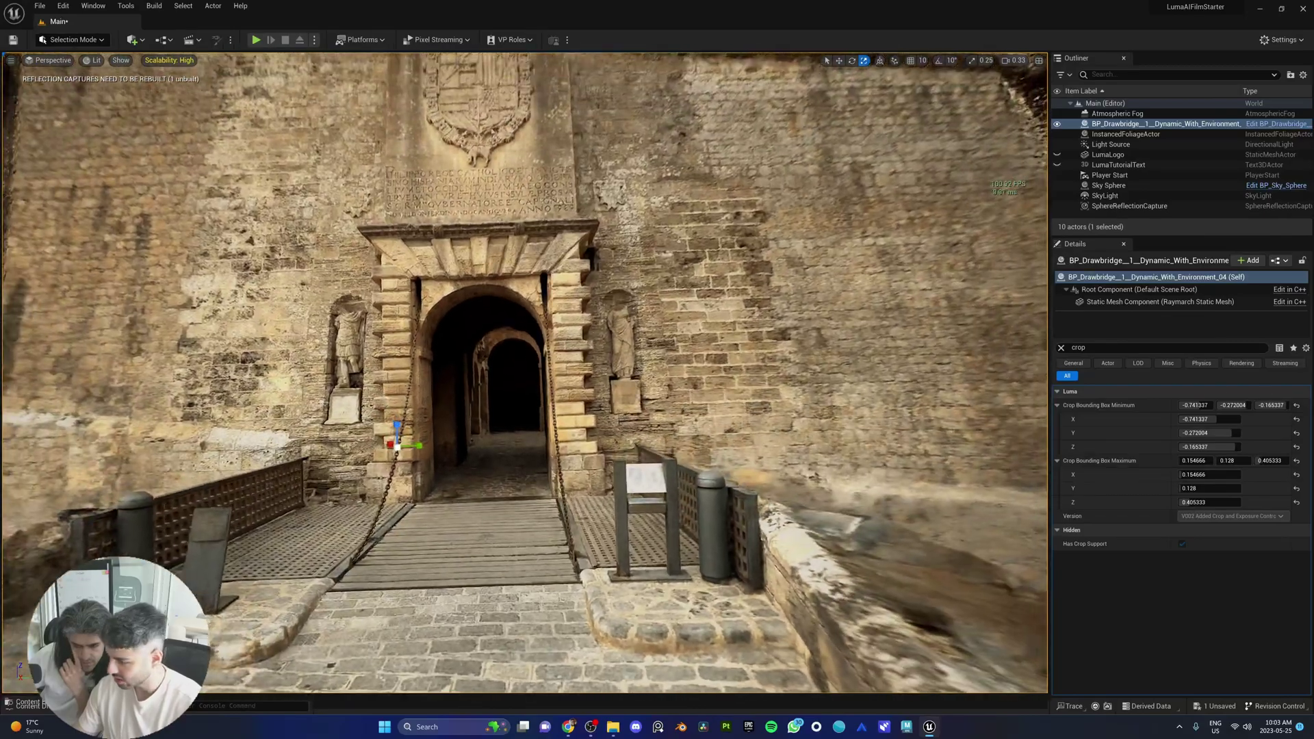
Step: Reset the drawbridge field's crop bounding box minimum and maximum to their defaults of -2.0 and 2.0
{"action": "left_click", "coordinate": [1297, 406]}
{"action": "left_click", "coordinate": [1296, 461]}
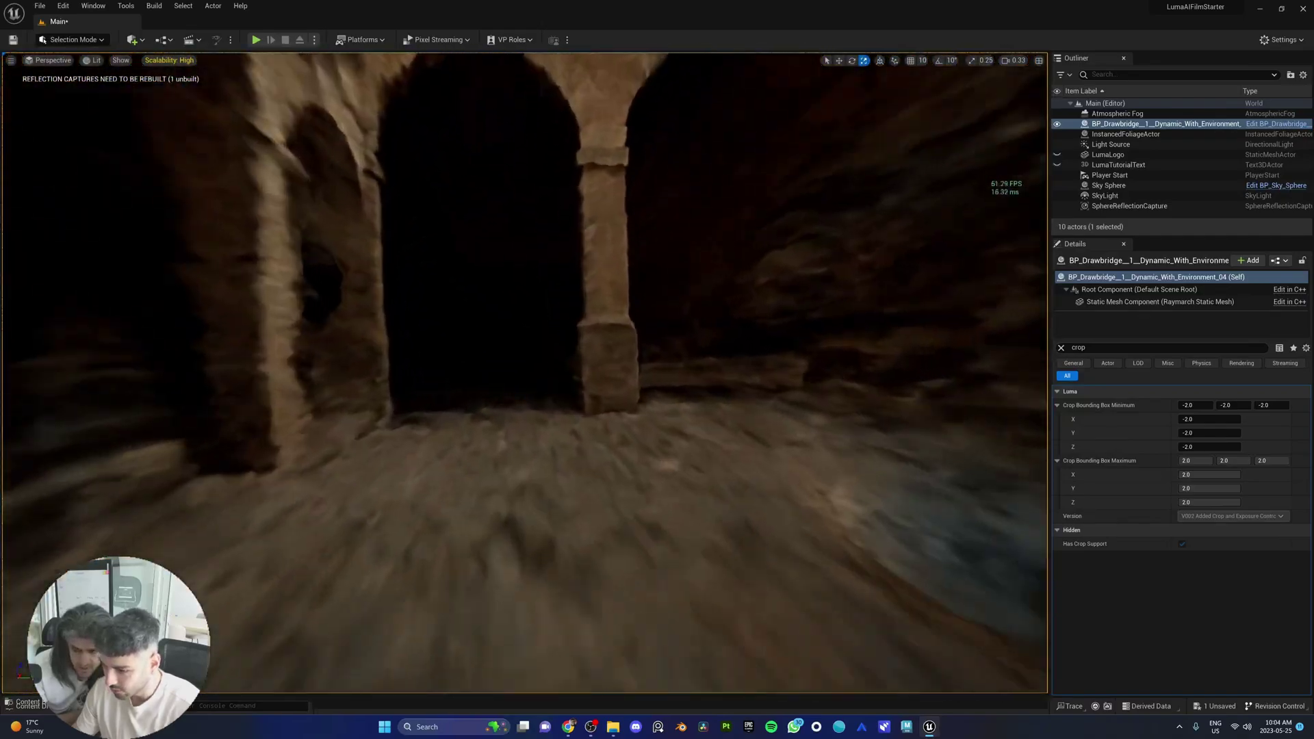
Step: Undo the reset of the drawbridge field's crop bounding box and look over the restored archway
{"action": "key", "text": "ctrl+z"}
{"action": "key", "text": "ctrl+z"}
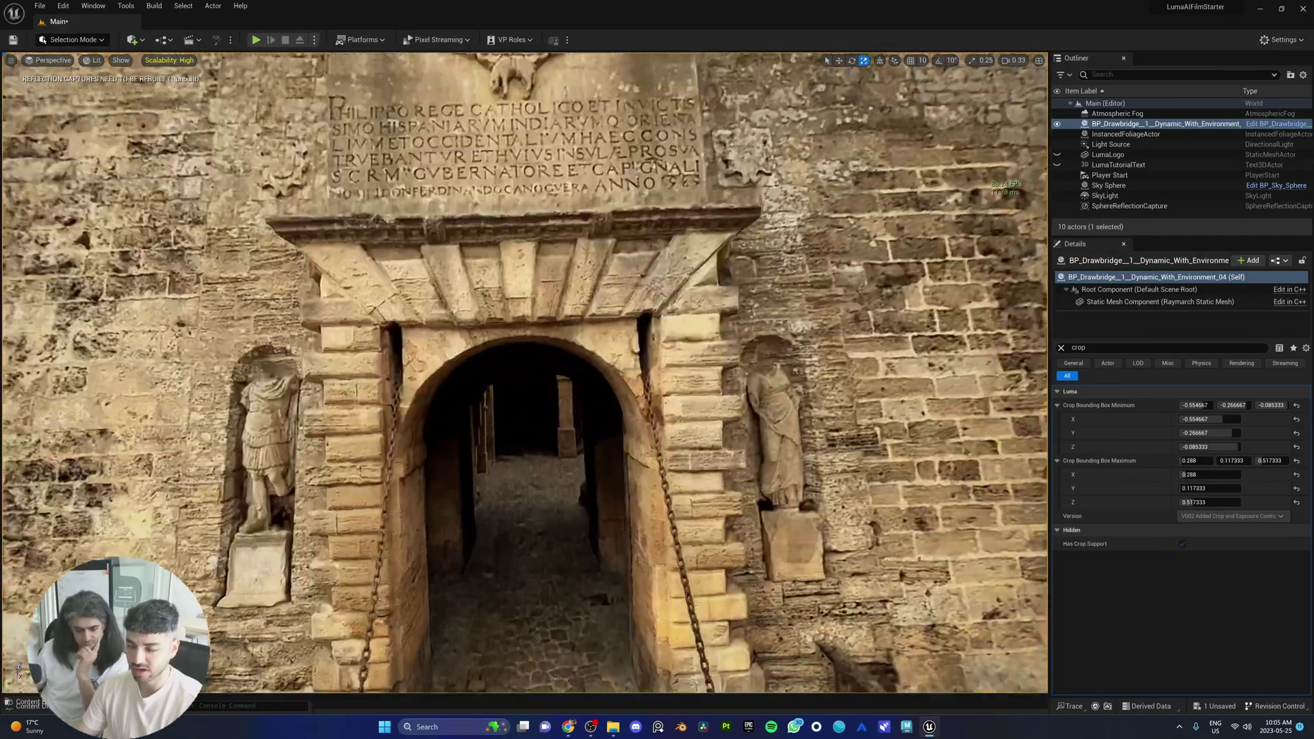
{"action": "key", "text": "s"}
{"action": "right_click_drag", "start_coordinate": [526, 373], "coordinate": [587, 380]}
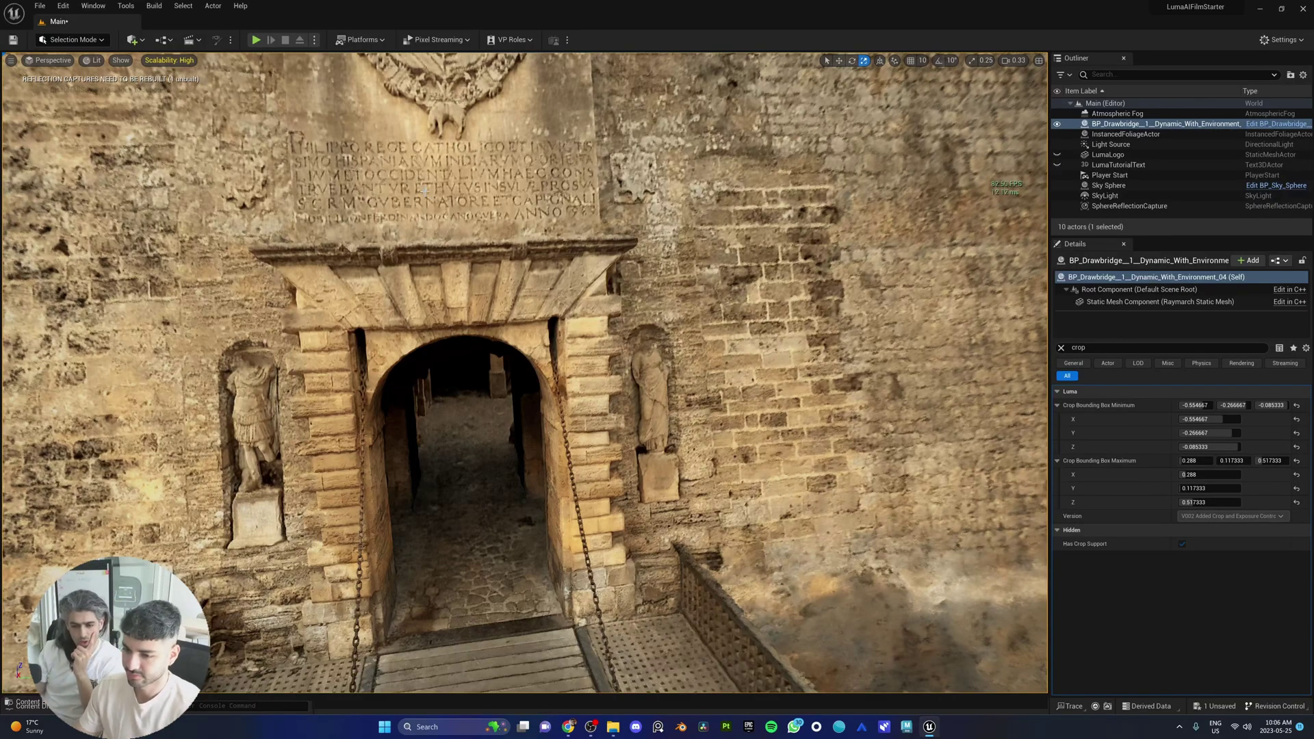
{"action": "right_click_drag", "start_coordinate": [425, 192], "coordinate": [507, 301]}
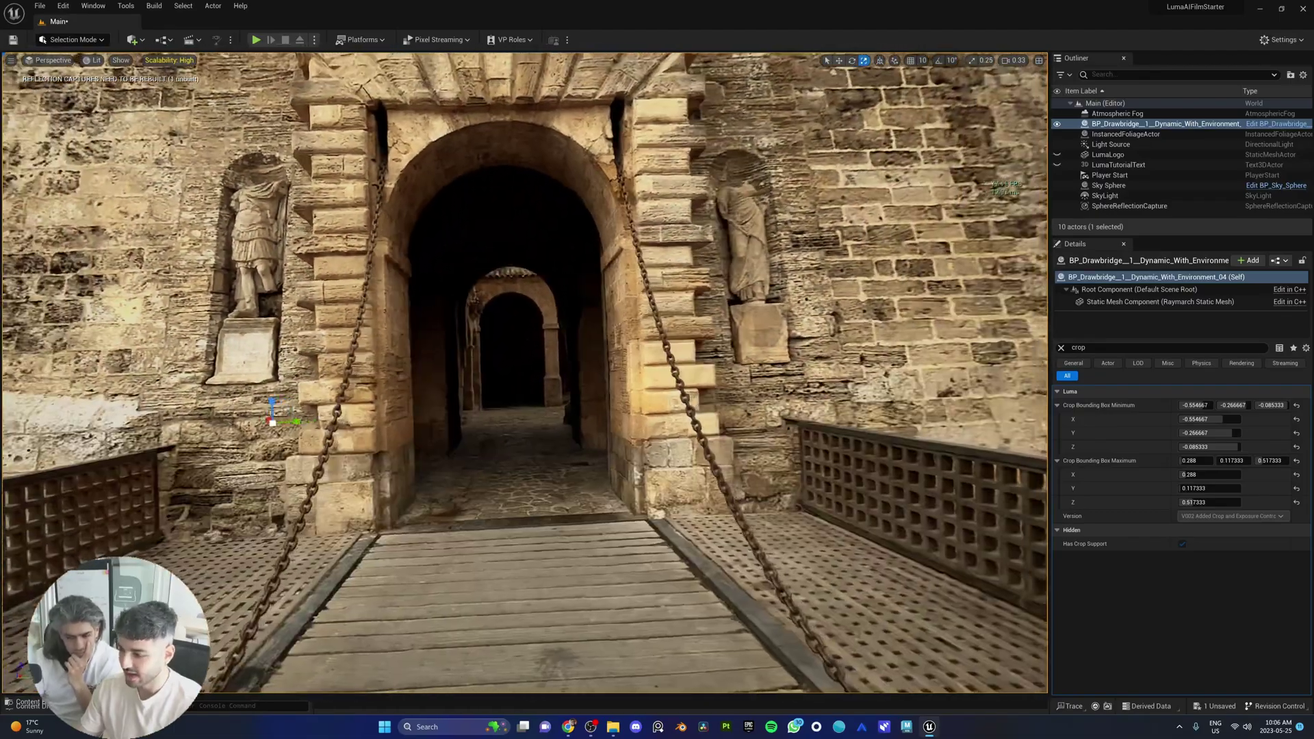
{"action": "right_click_drag", "start_coordinate": [955, 301], "coordinate": [955, 256]}
Step: Replace the crop filter on the drawbridge field's details with exposure
{"action": "left_click", "coordinate": [1061, 348]}
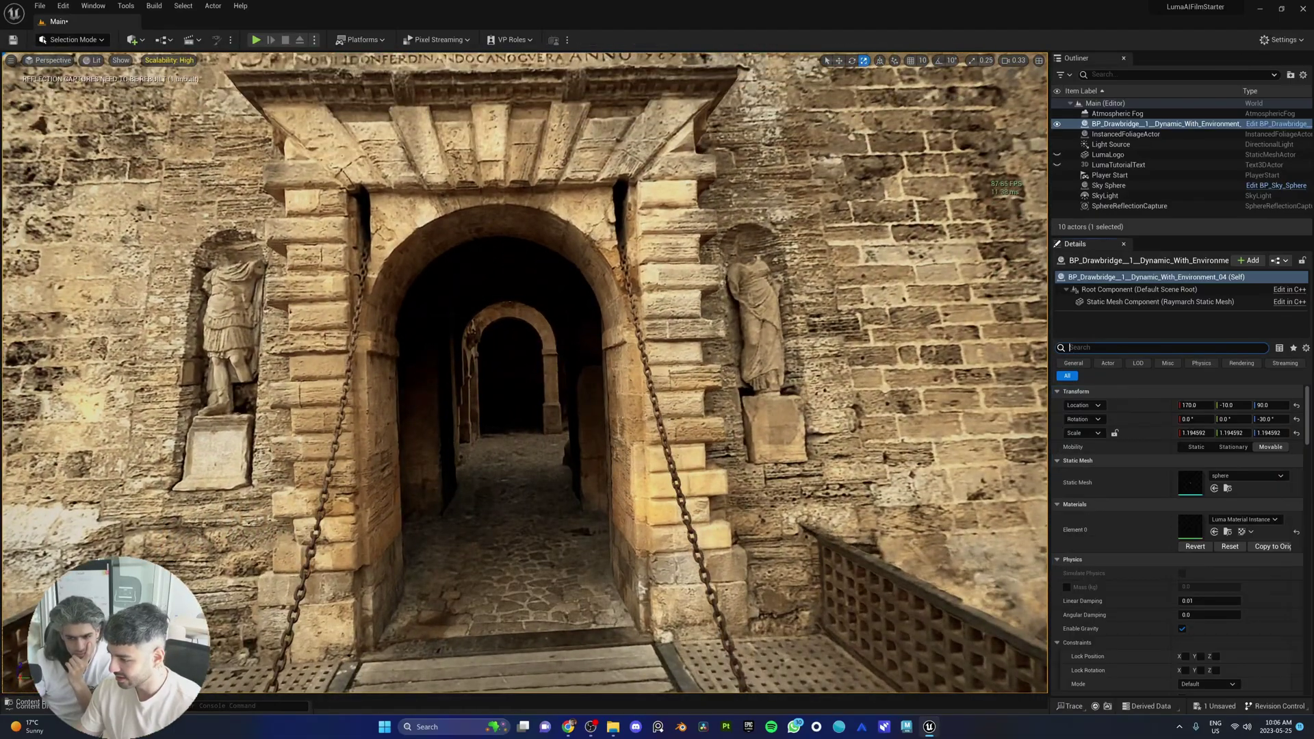
{"action": "type", "text": "exposur"}
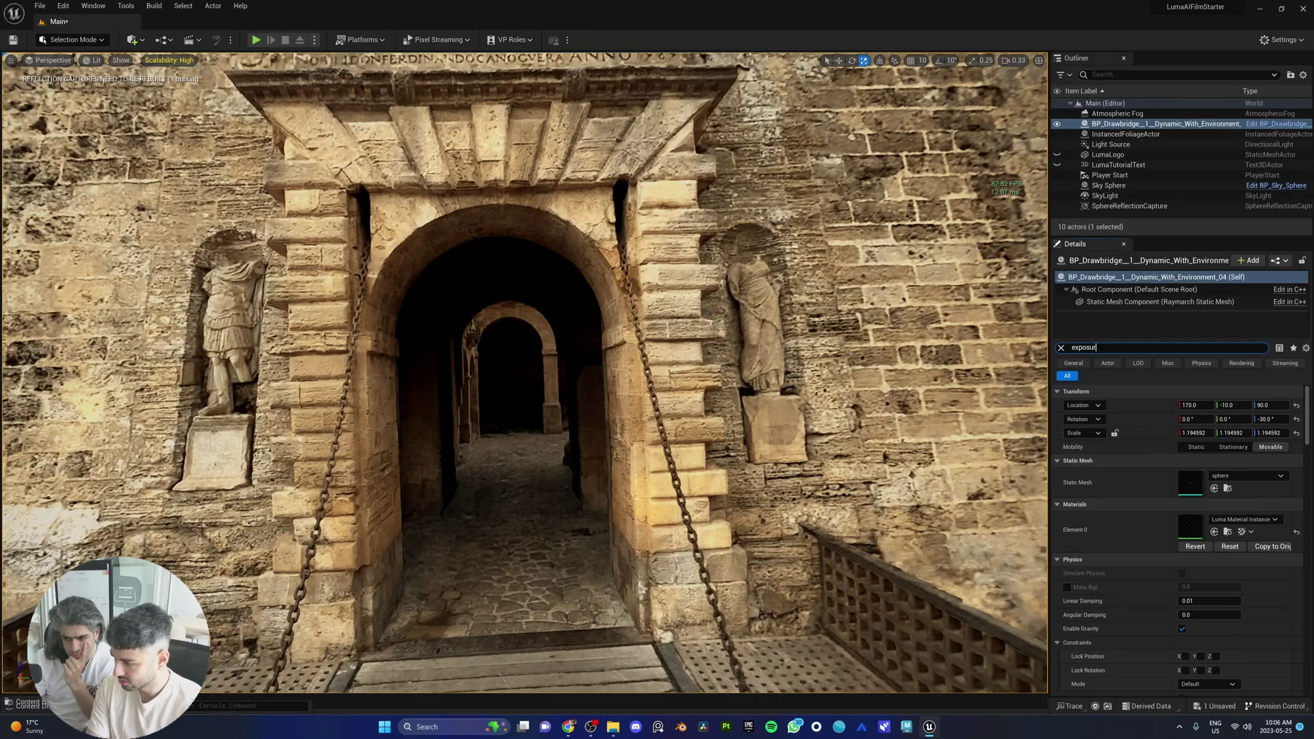
{"action": "type", "text": "e"}
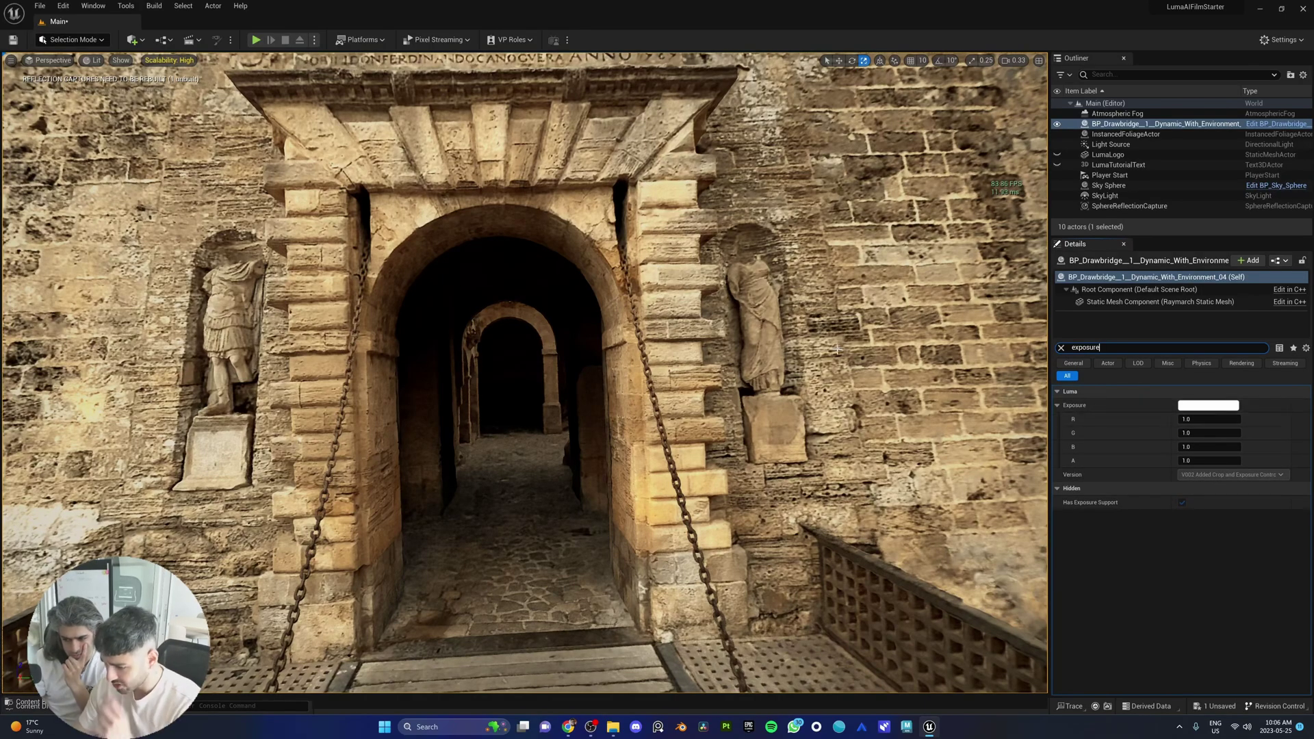
Step: Try green, pale pink and violet exposure tints on the drawbridge field, and reset the exposure to its default
{"action": "key", "text": "s"}
{"action": "right_click_drag", "start_coordinate": [524, 373], "coordinate": [524, 377]}
{"action": "key", "text": "w"}
{"action": "key", "text": "s"}
{"action": "right_click_drag", "start_coordinate": [690, 358], "coordinate": [691, 336]}
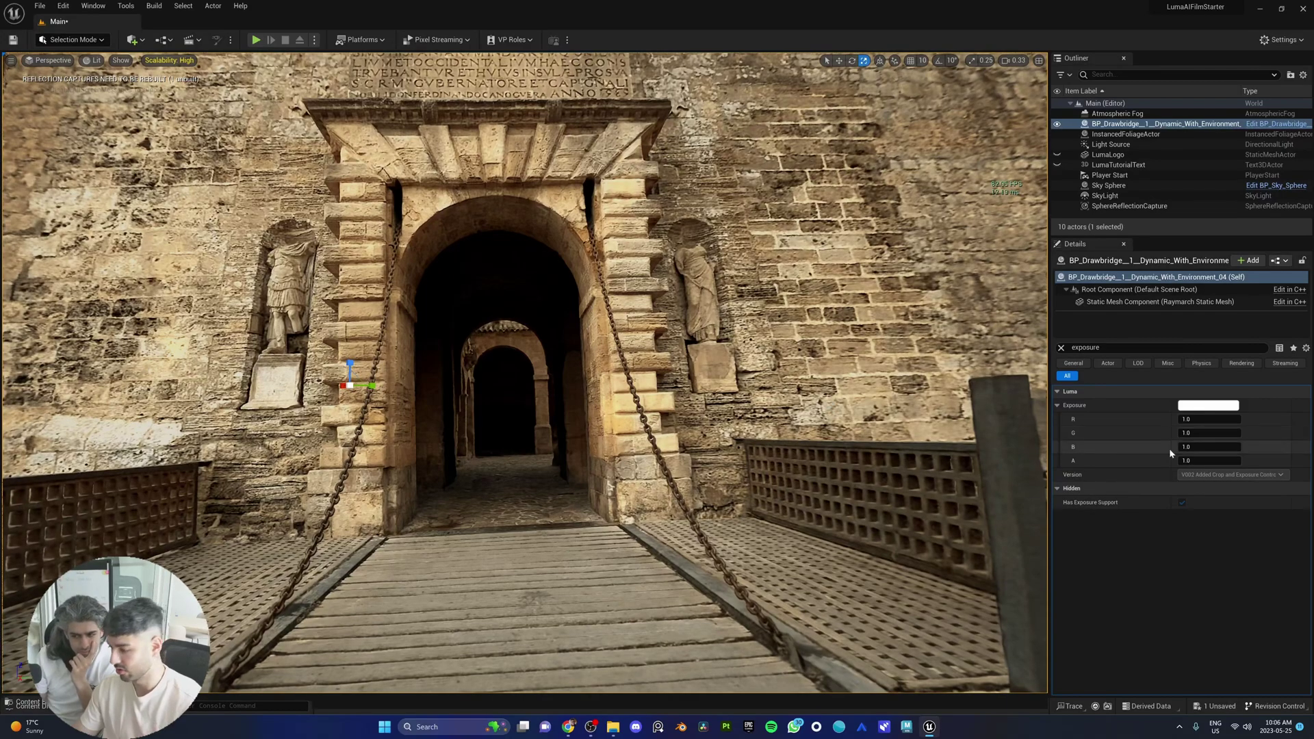
{"action": "left_click", "coordinate": [1207, 405]}
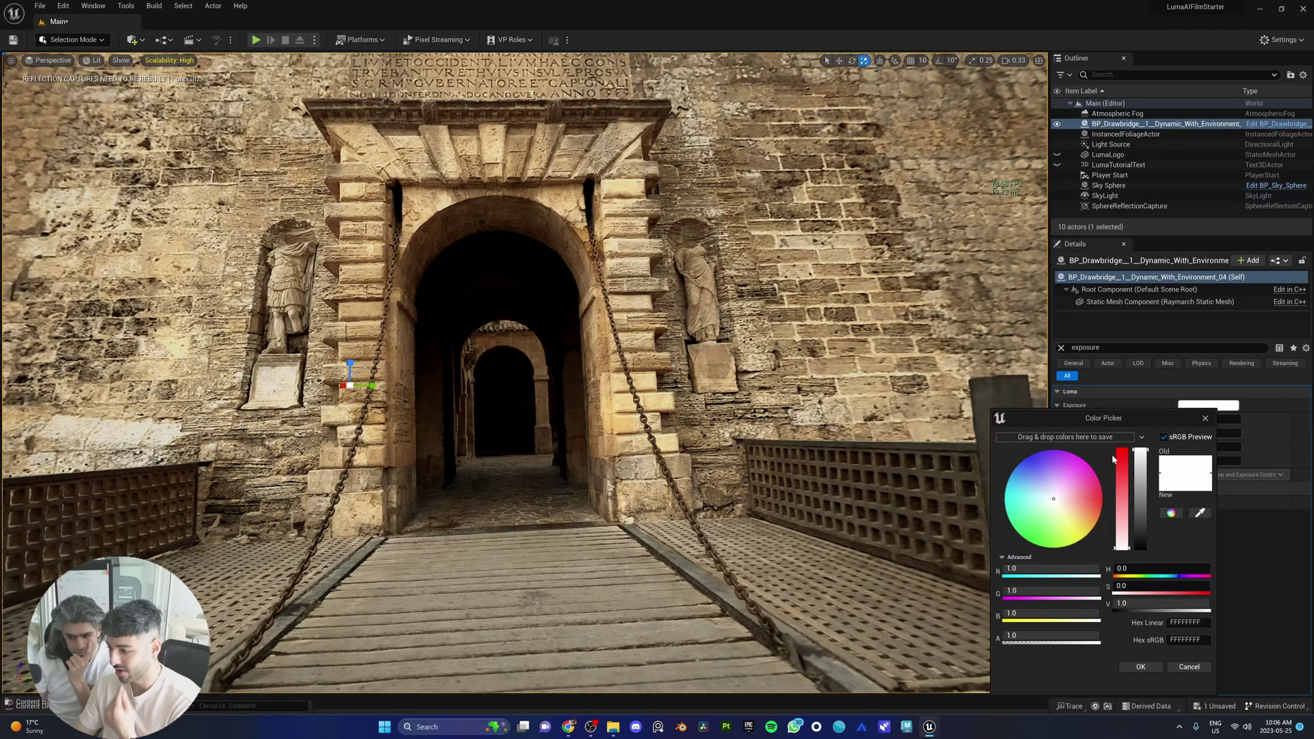
{"action": "mouse_move", "coordinate": [1140, 452]}
{"action": "left_mouse_down"}
{"action": "mouse_move", "coordinate": [1141, 494]}
{"action": "mouse_move", "coordinate": [1140, 450]}
{"action": "left_mouse_up"}
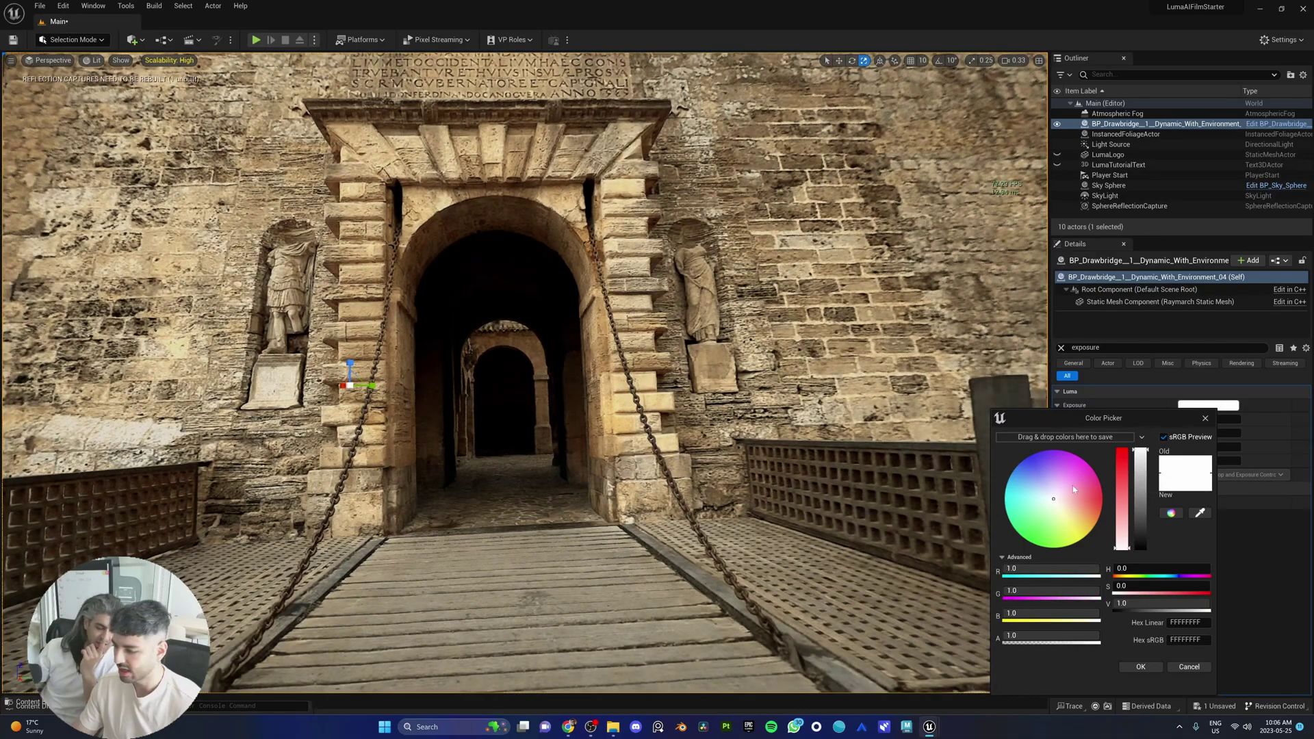
{"action": "mouse_move", "coordinate": [1055, 503]}
{"action": "left_mouse_down"}
{"action": "mouse_move", "coordinate": [1052, 487]}
{"action": "mouse_move", "coordinate": [1041, 493]}
{"action": "mouse_move", "coordinate": [1038, 512]}
{"action": "mouse_move", "coordinate": [1060, 523]}
{"action": "mouse_move", "coordinate": [1052, 514]}
{"action": "left_mouse_up"}
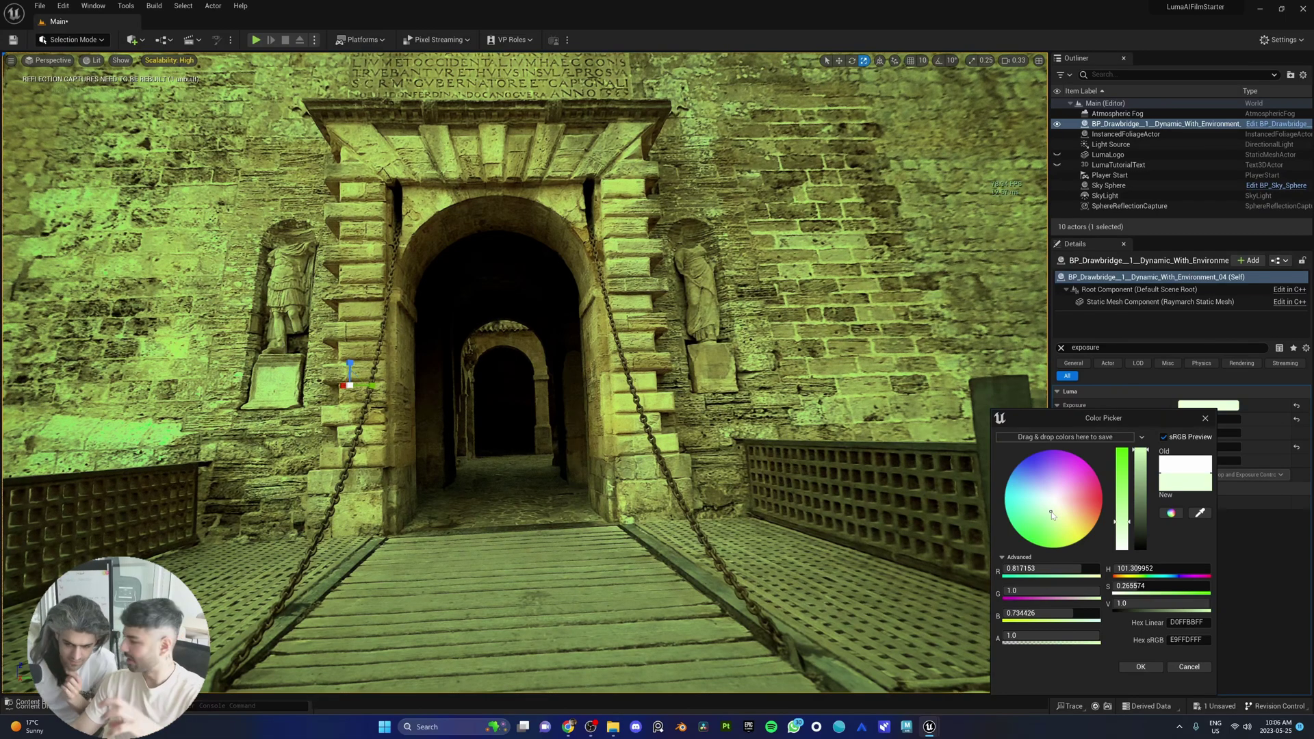
{"action": "left_click_drag", "start_coordinate": [1052, 515], "coordinate": [1058, 502]}
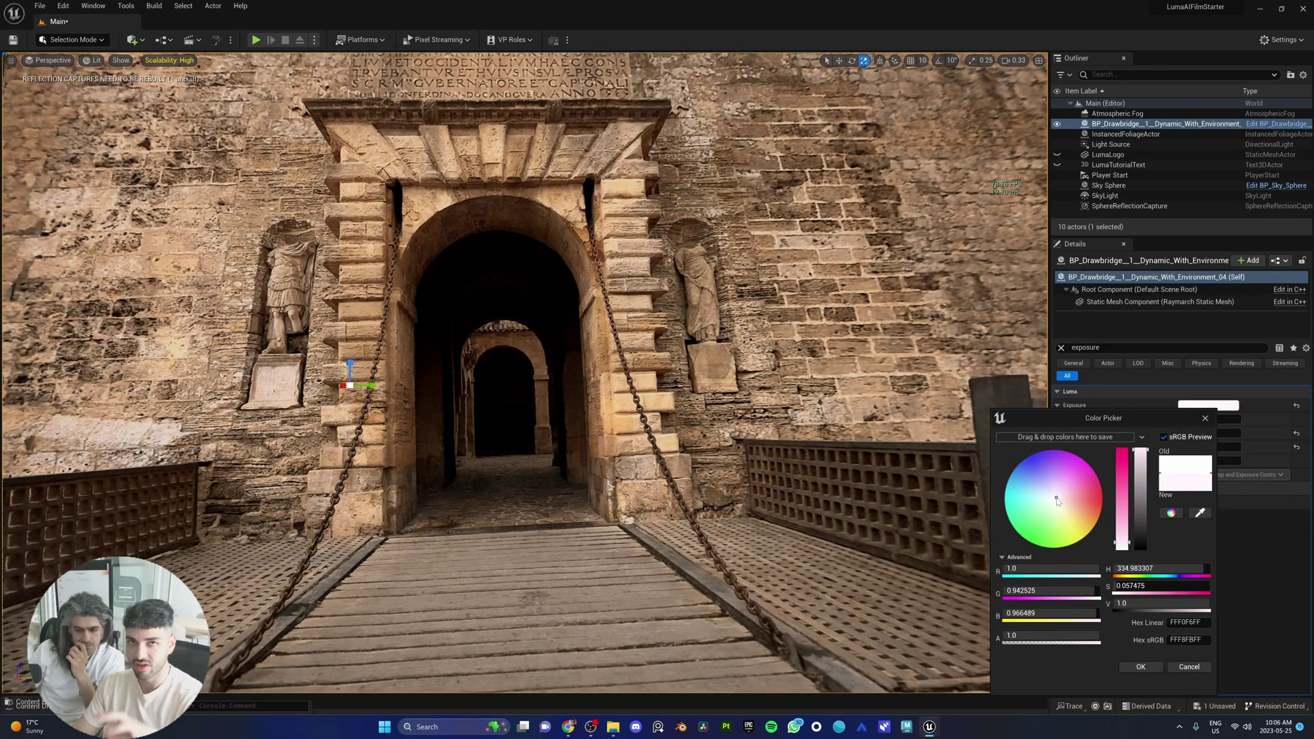
{"action": "left_click_drag", "start_coordinate": [1057, 502], "coordinate": [1043, 475]}
{"action": "left_click", "coordinate": [1205, 419]}
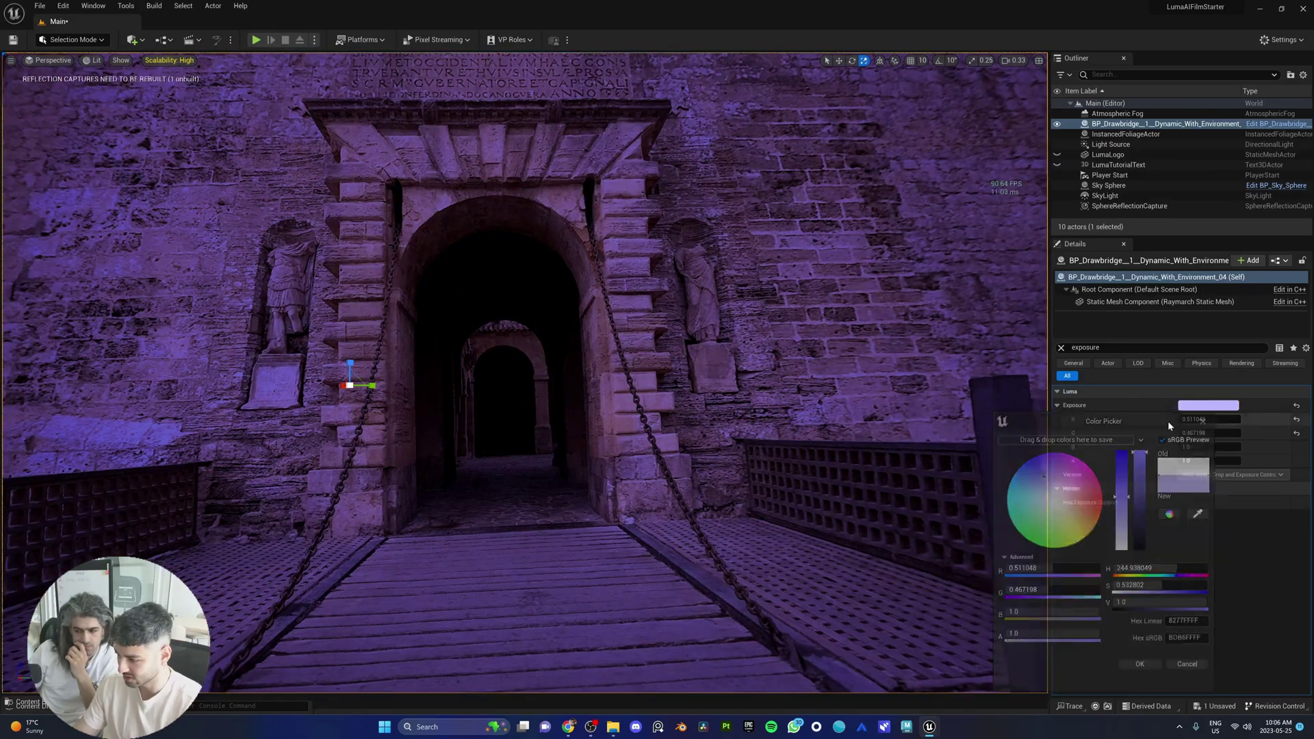
{"action": "left_click", "coordinate": [1295, 405]}
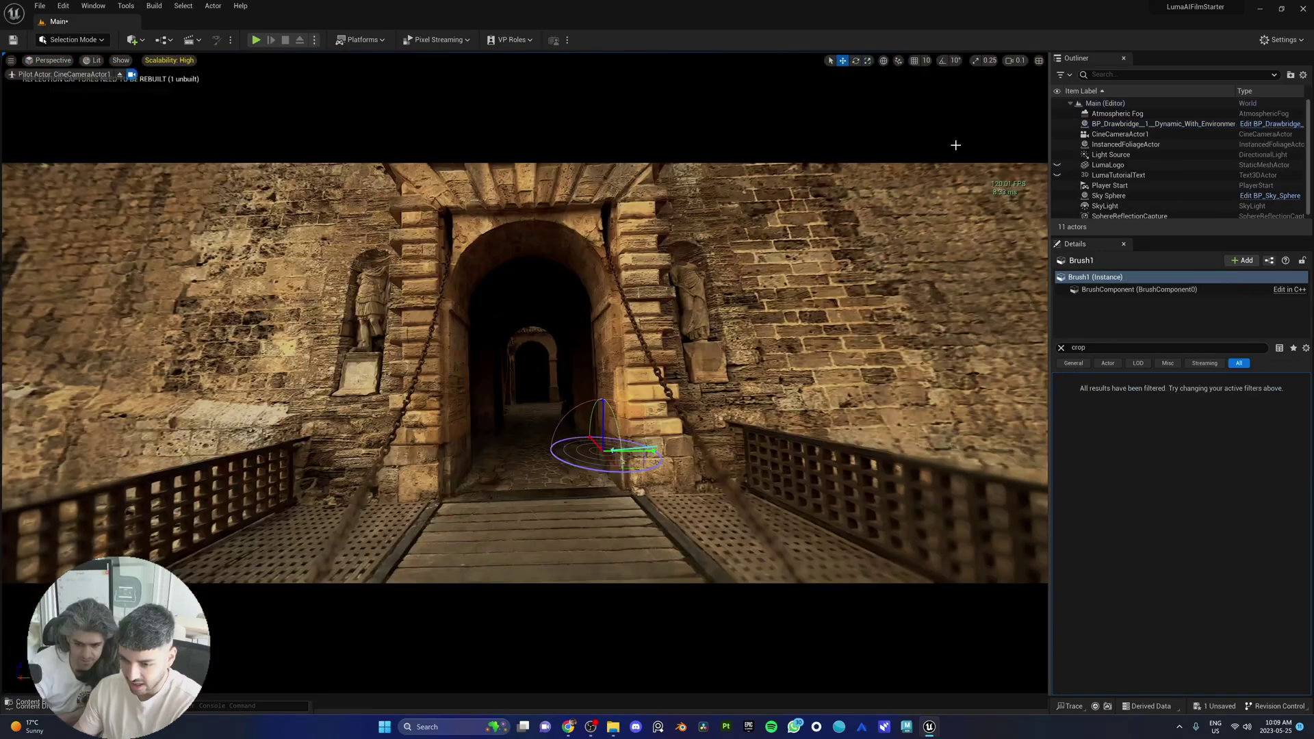
Step: Adjust the directional light's angle in the piloted drawbridge camera view
{"action": "key", "text": "ctrl+l"}
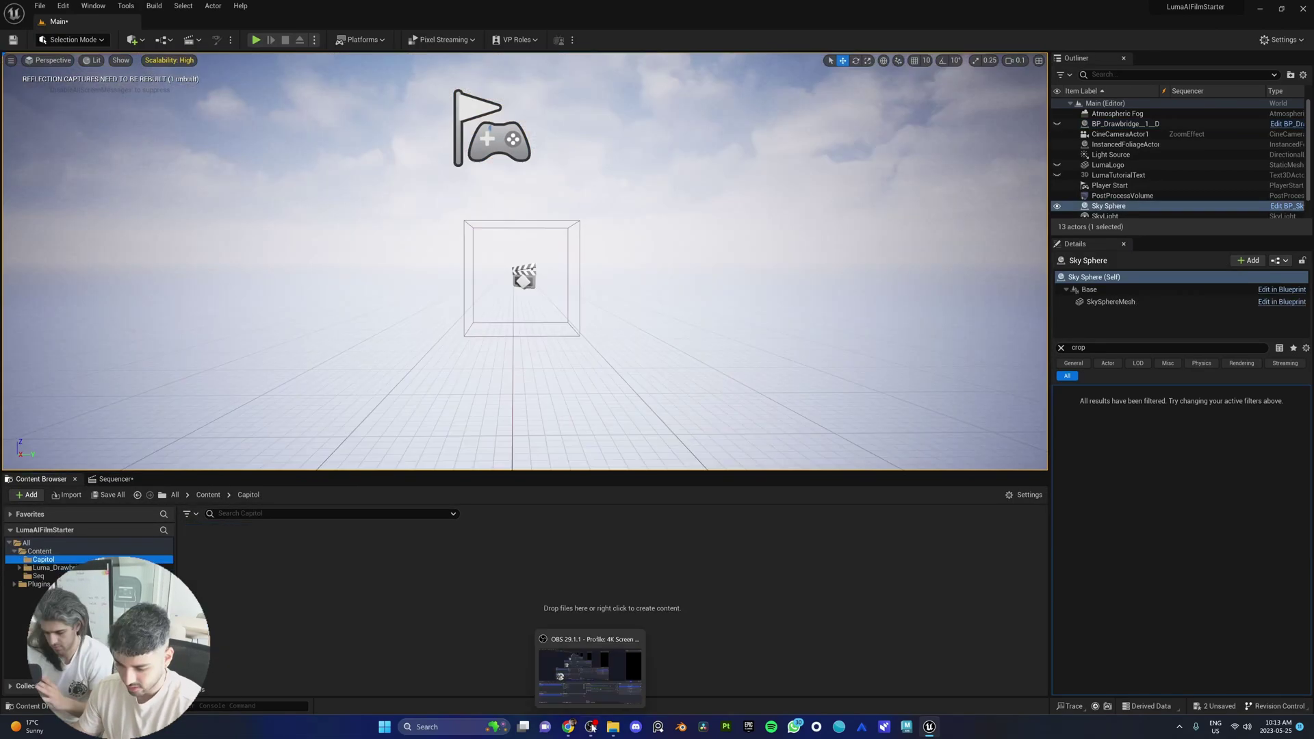
Step: Import the Capitol Luma field from the Downloads folder into the project and dismiss the move or copy prompt
{"action": "left_click", "coordinate": [613, 727]}
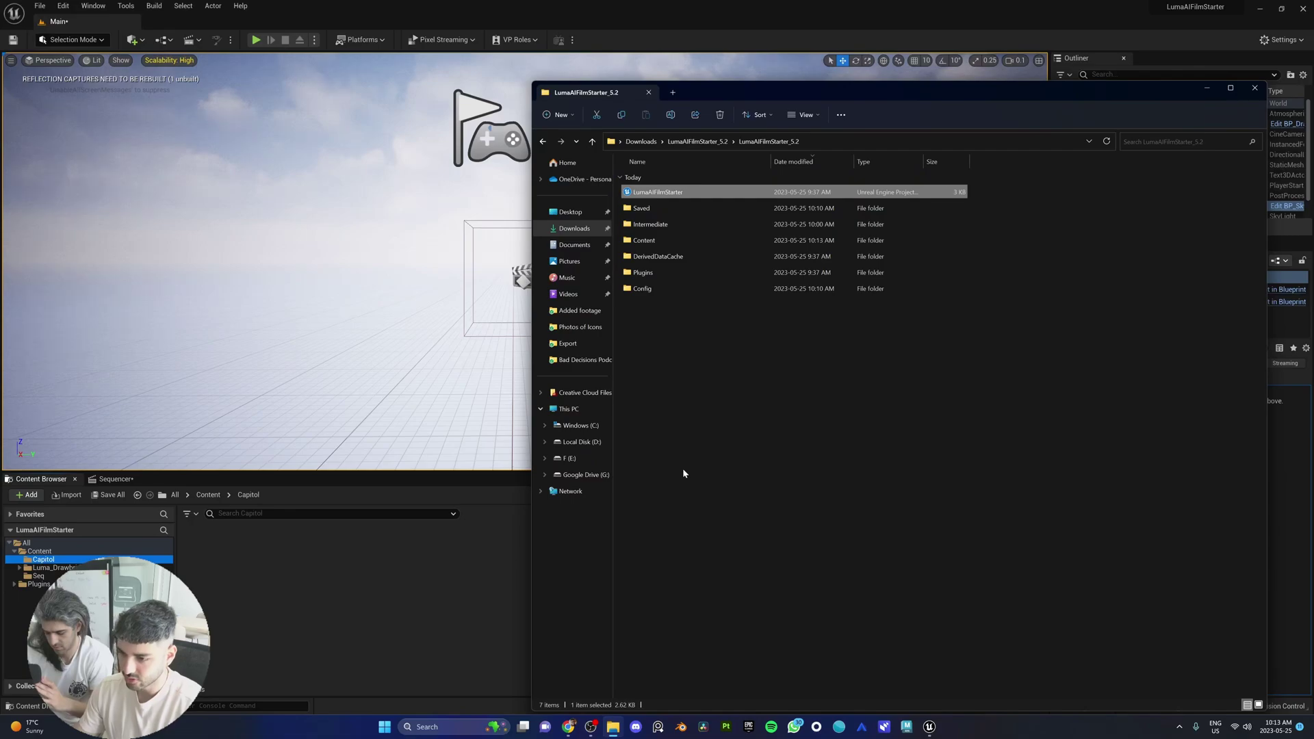
{"action": "left_click", "coordinate": [573, 229]}
{"action": "left_click", "coordinate": [701, 193]}
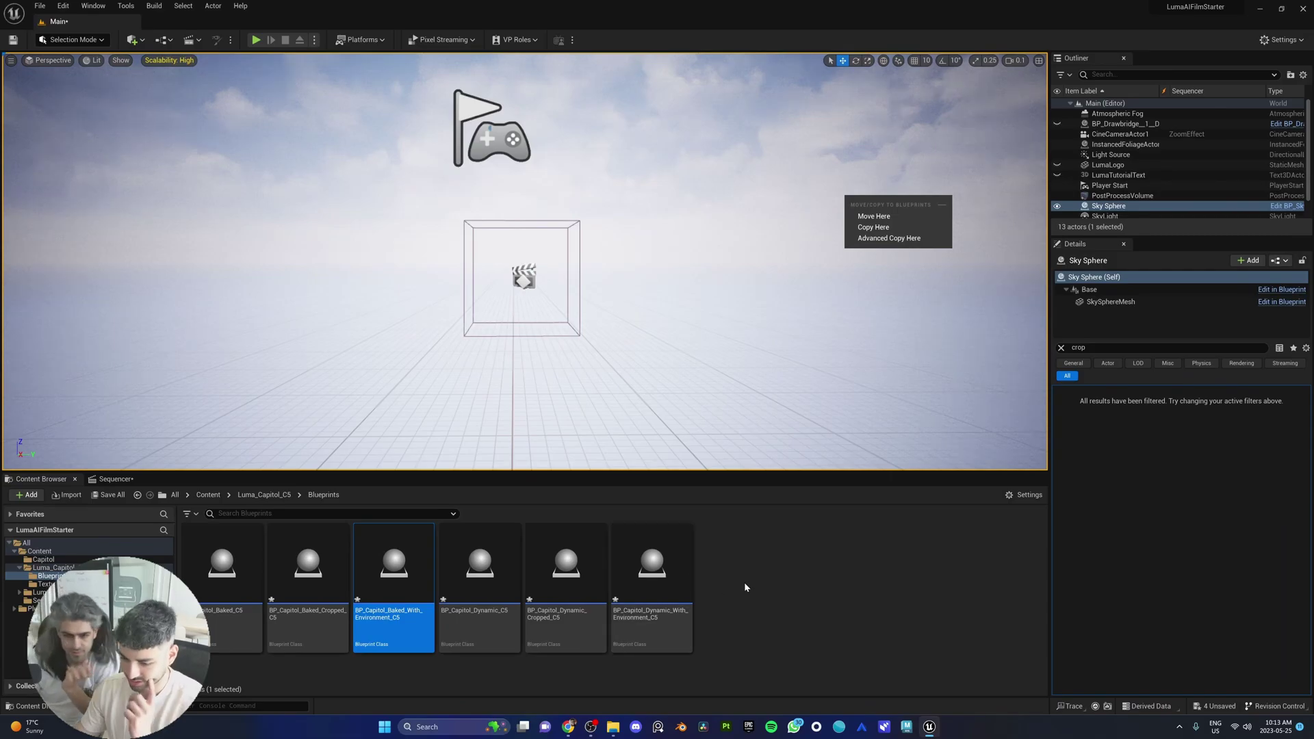
{"action": "left_click", "coordinate": [744, 587]}
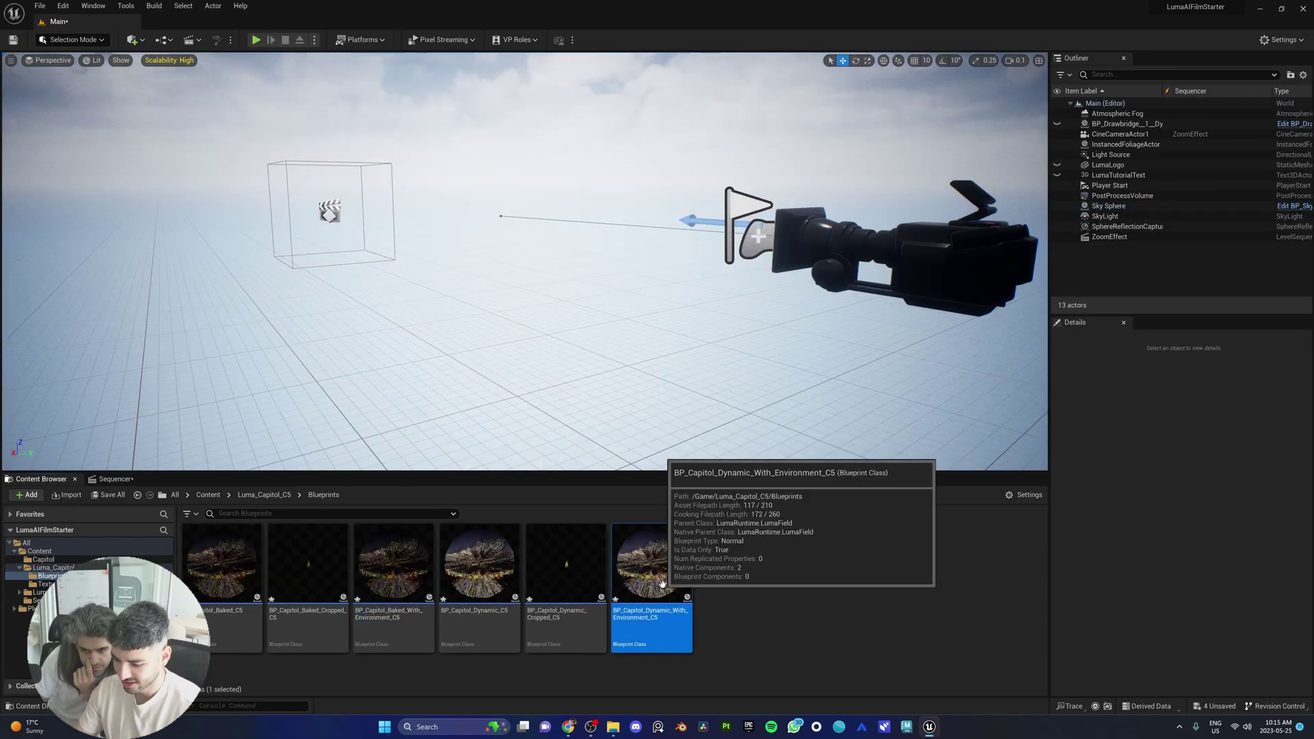
Step: Place BP_Capitol_Dynamic_With_Environment_C5 in the level, enlarge the viewport and switch to the Scale tool
{"action": "left_click_drag", "start_coordinate": [653, 575], "coordinate": [534, 291]}
{"action": "key", "text": "s"}
{"action": "mouse_move", "coordinate": [824, 213]}
{"action": "right_mouse_down"}
{"action": "mouse_move", "coordinate": [824, 231]}
{"action": "mouse_move", "coordinate": [824, 213]}
{"action": "right_mouse_up"}
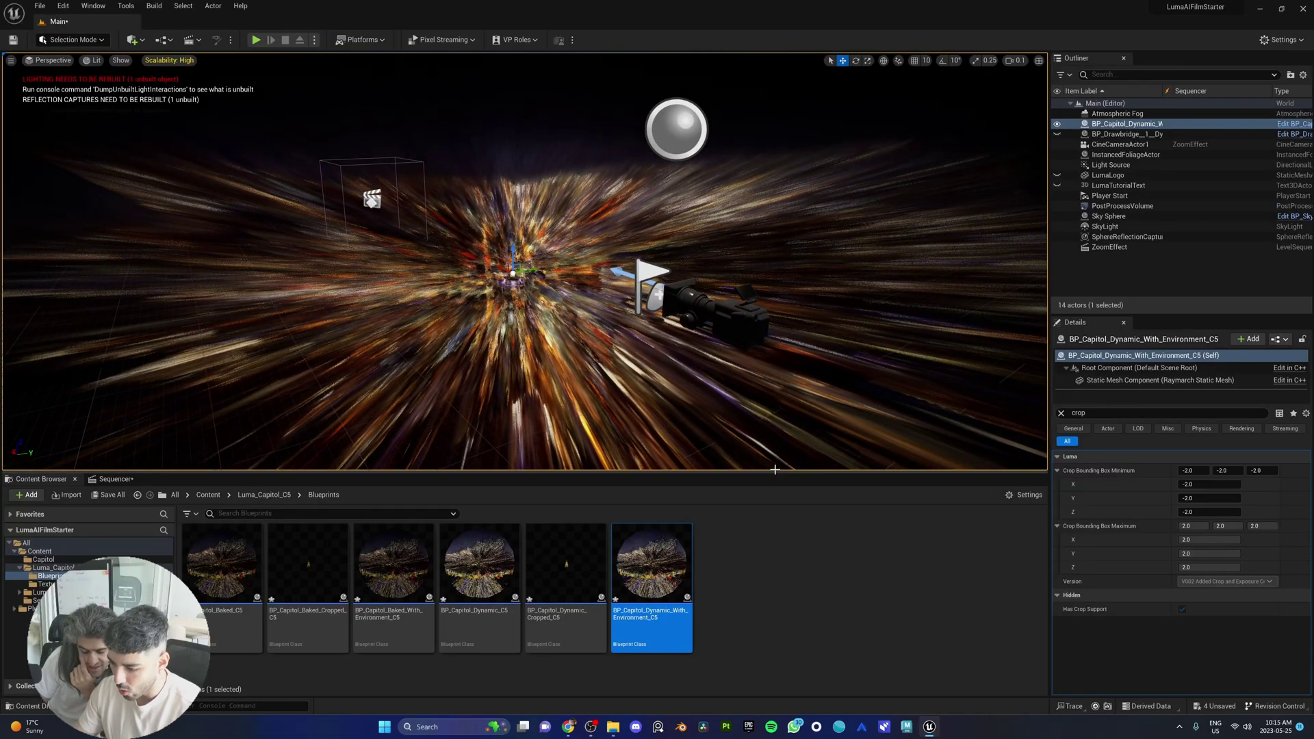
{"action": "left_click_drag", "start_coordinate": [774, 470], "coordinate": [774, 624]}
{"action": "key", "text": "r"}
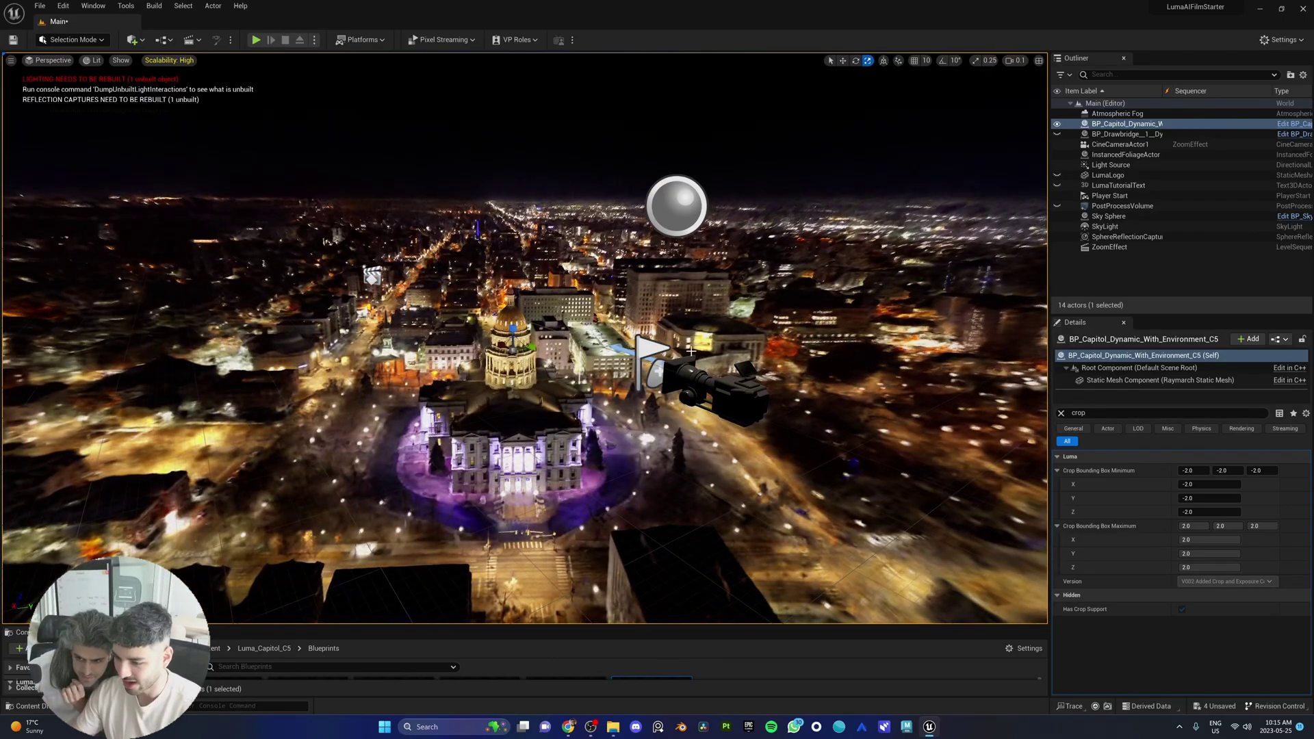
Step: Create a cine camera from the current viewpoint over the Capitol and pilot it
{"action": "left_click", "coordinate": [691, 351]}
{"action": "left_click", "coordinate": [49, 61]}
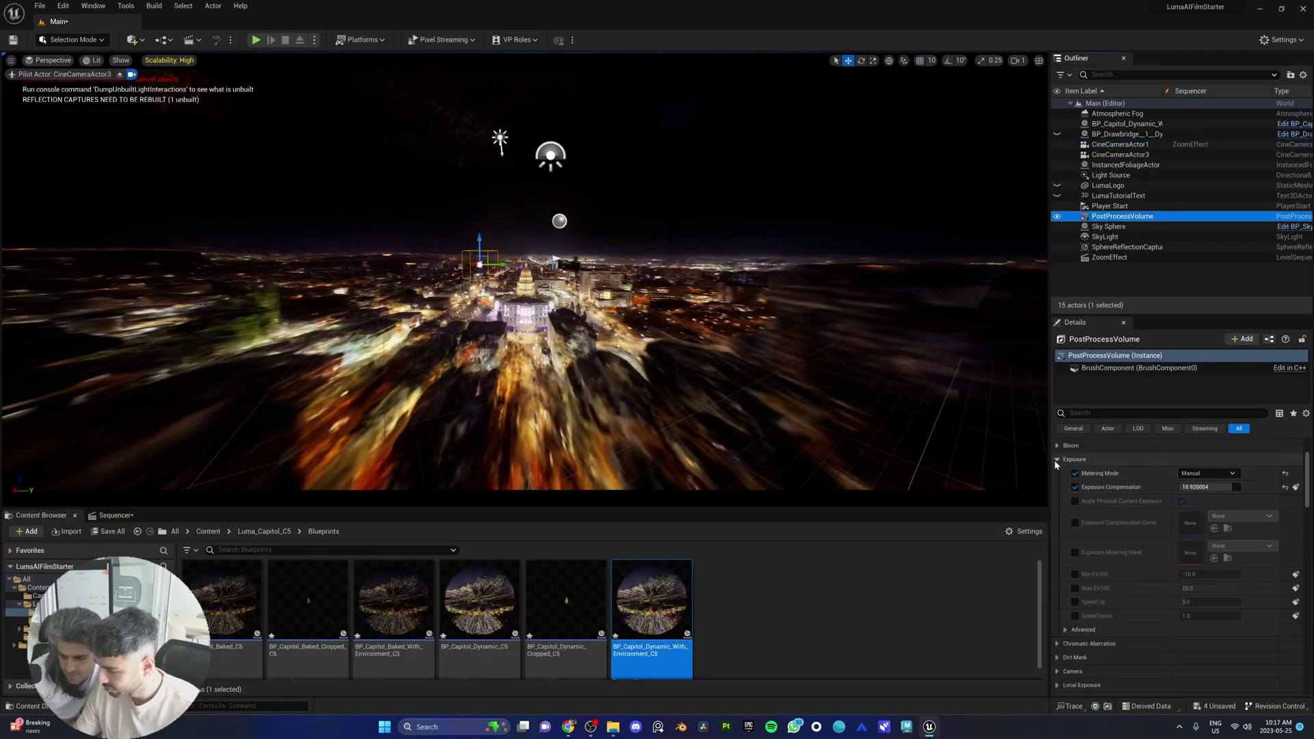
Step: Set the post process volume's bloom intensity to 1.344 and look at the available bloom methods
{"action": "left_click", "coordinate": [1071, 446]}
{"action": "left_click", "coordinate": [1209, 473]}
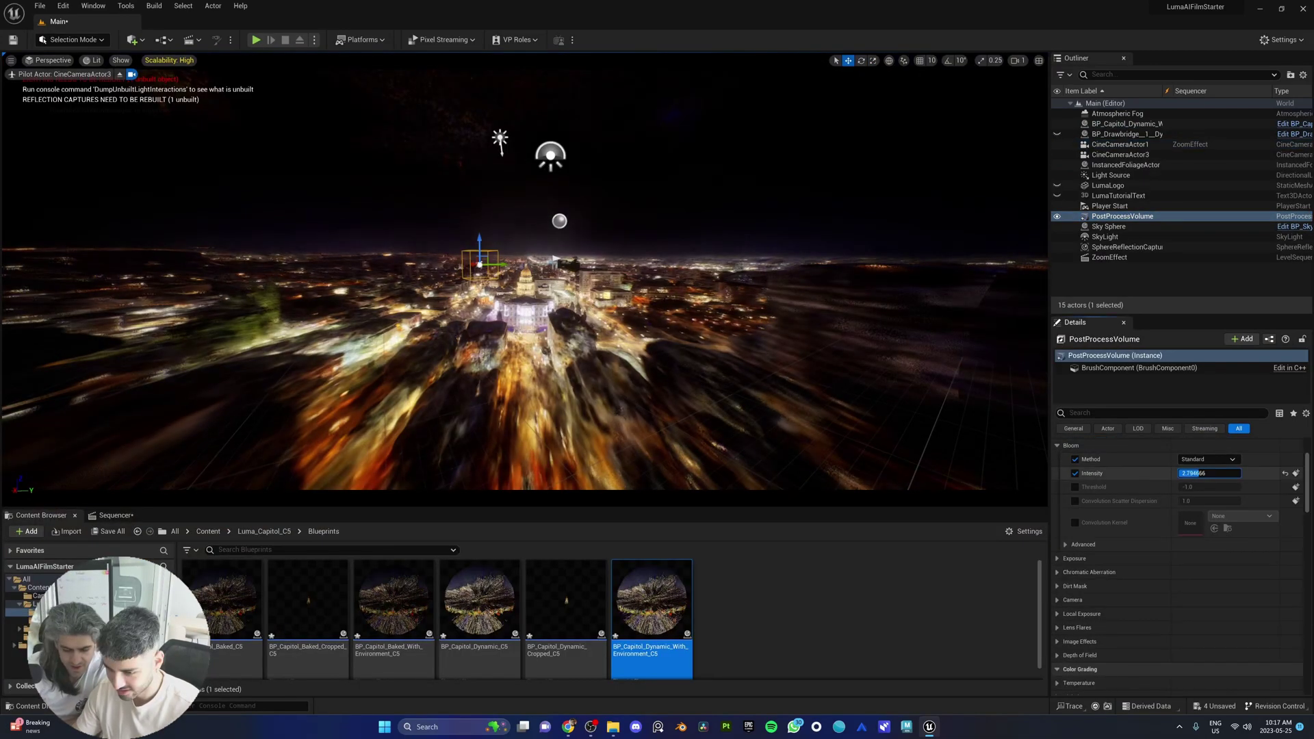
{"action": "left_click_drag", "start_coordinate": [1209, 473], "coordinate": [1206, 461]}
{"action": "left_click", "coordinate": [1207, 461]}
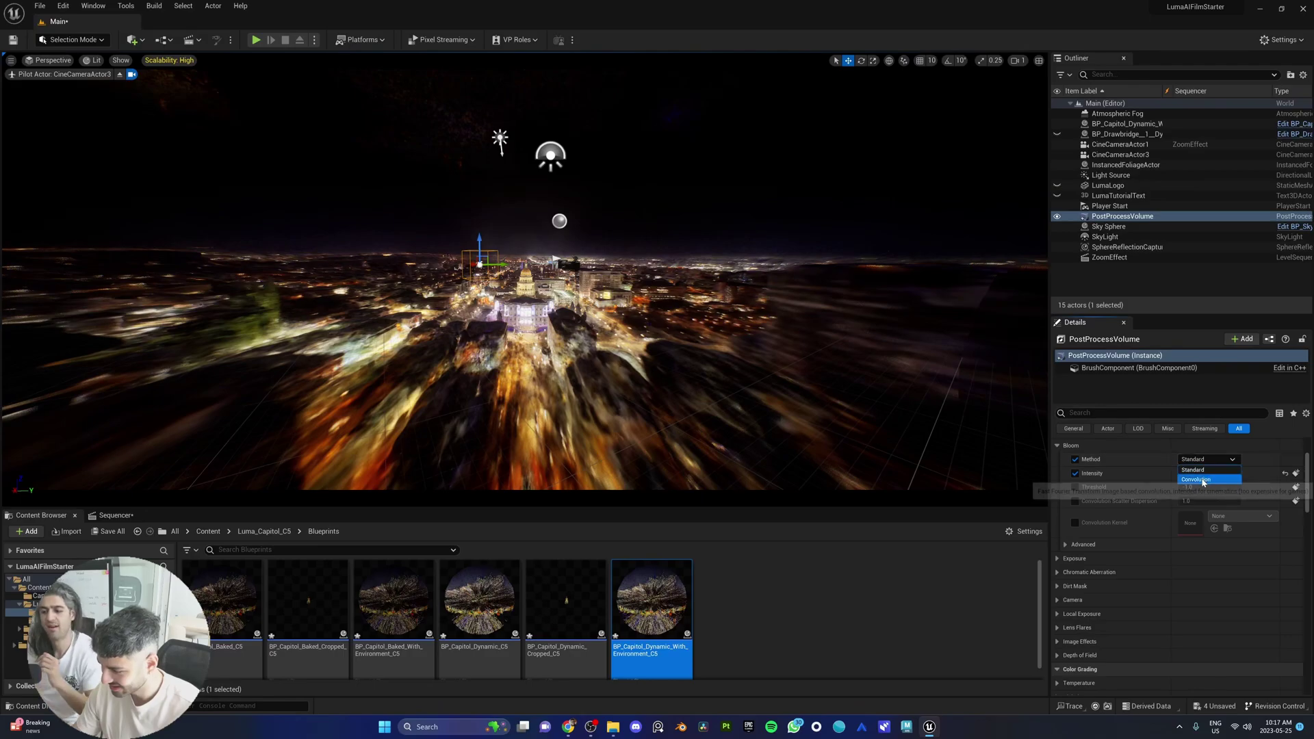
Step: Position the piloted camera high above the Capitol, looking down, as the start of the drop shot
{"action": "mouse_move", "coordinate": [526, 274]}
{"action": "right_mouse_down"}
{"action": "mouse_move", "coordinate": [526, 364]}
{"action": "mouse_move", "coordinate": [528, 267]}
{"action": "right_mouse_up"}
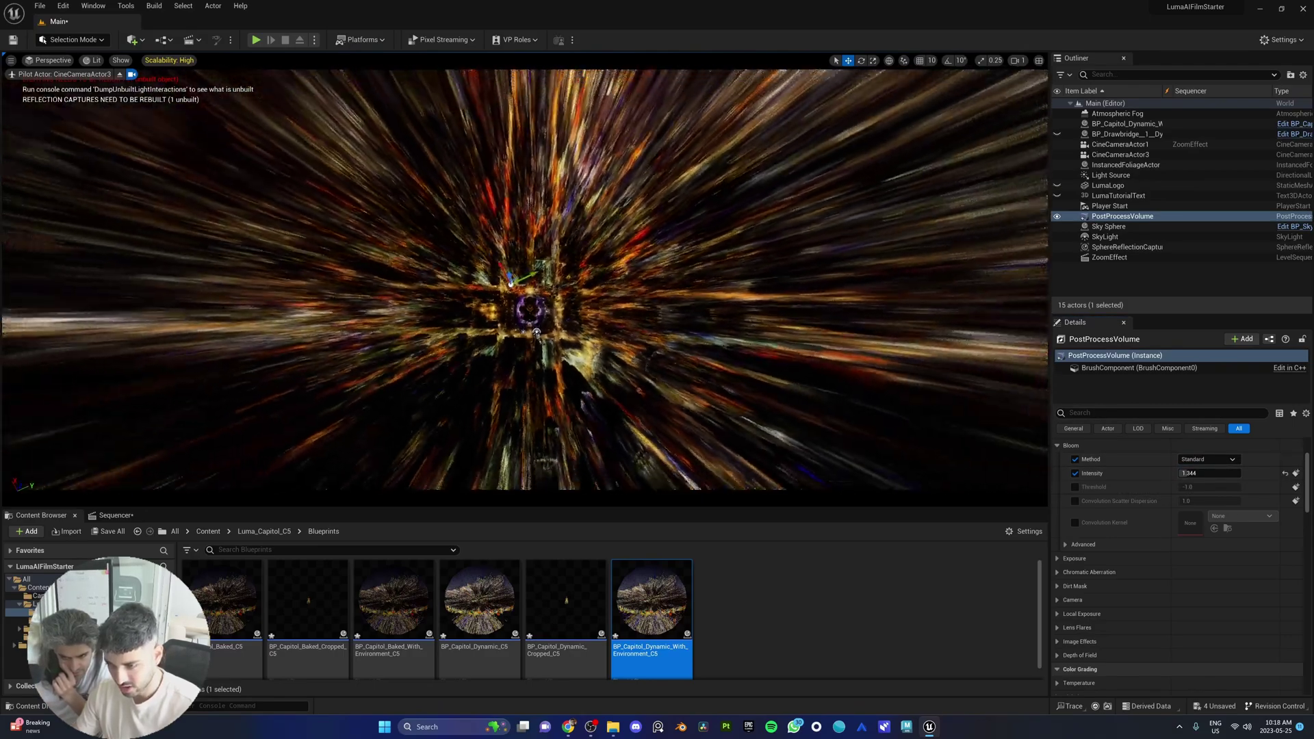
{"action": "key", "text": "w"}
{"action": "key", "text": "w"}
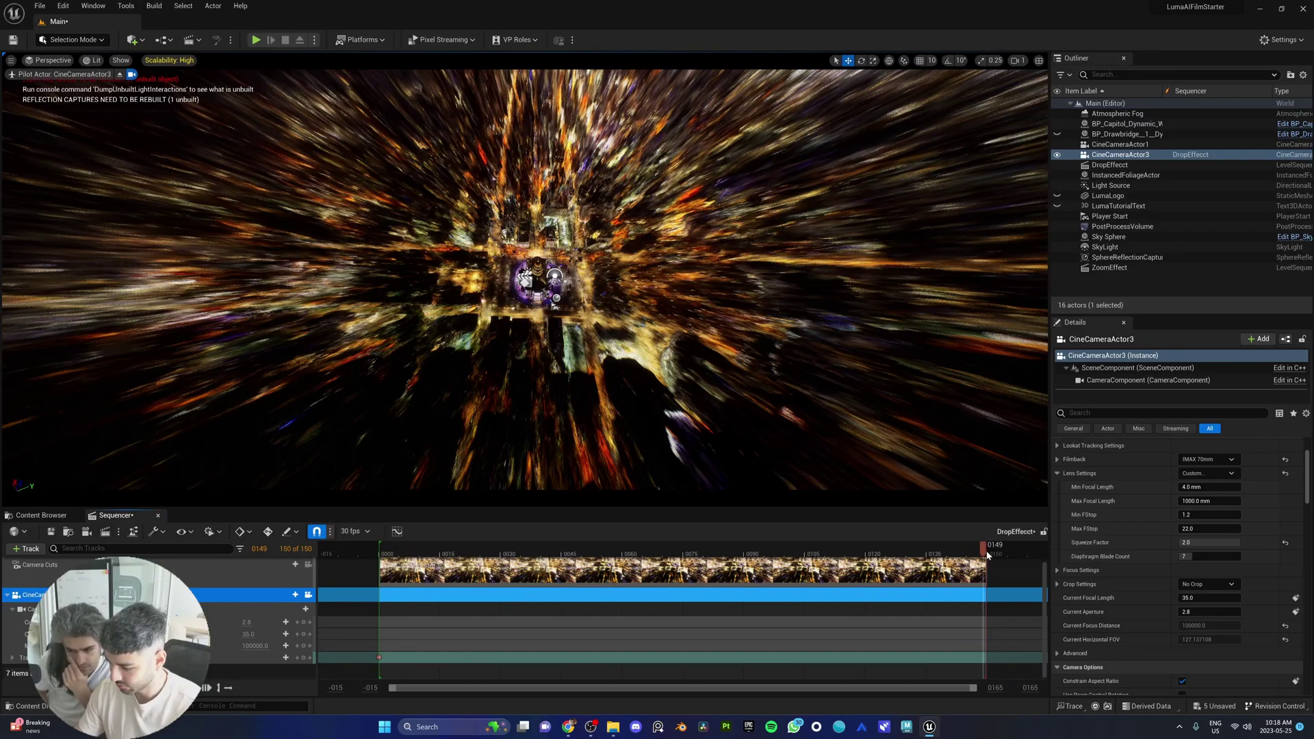
Step: Fly the camera down toward the Capitol at frame 149 to key the end of the drop, and play the sequence
{"action": "left_click_drag", "start_coordinate": [988, 556], "coordinate": [984, 555]}
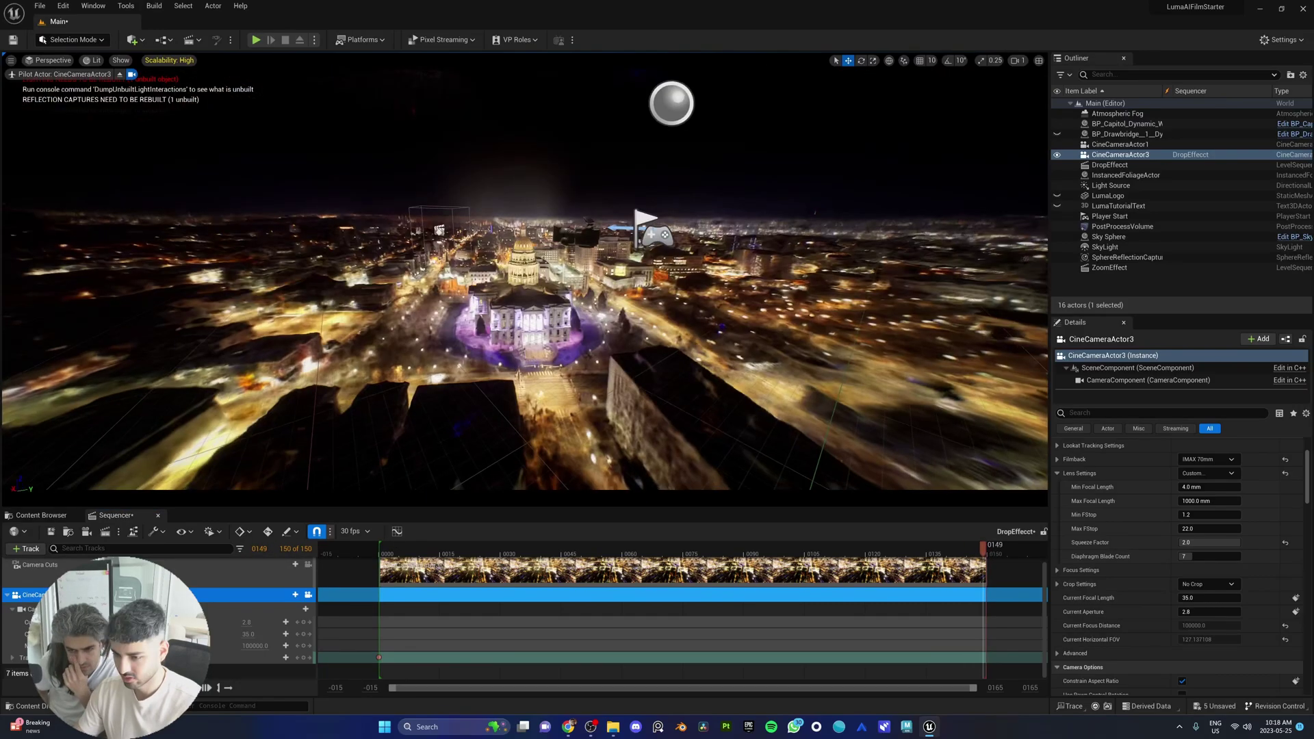
{"action": "key", "text": "w"}
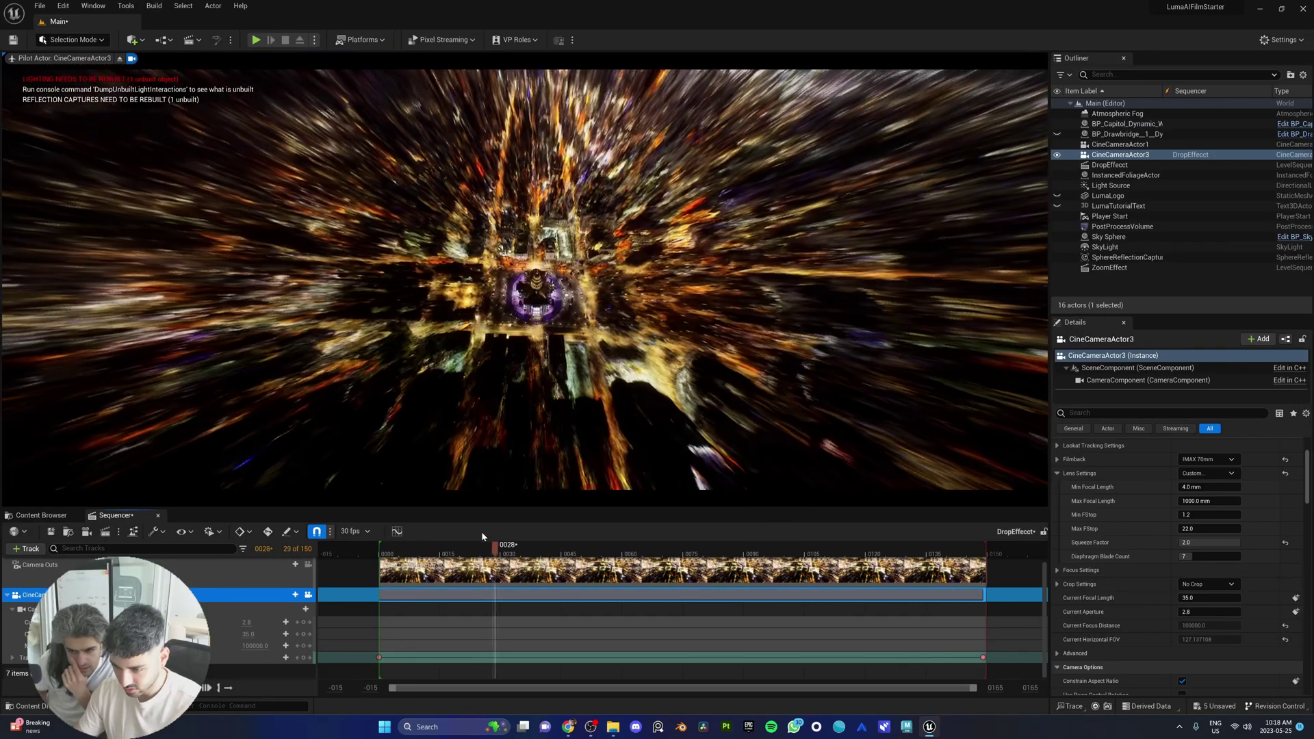
{"action": "key", "text": "space"}
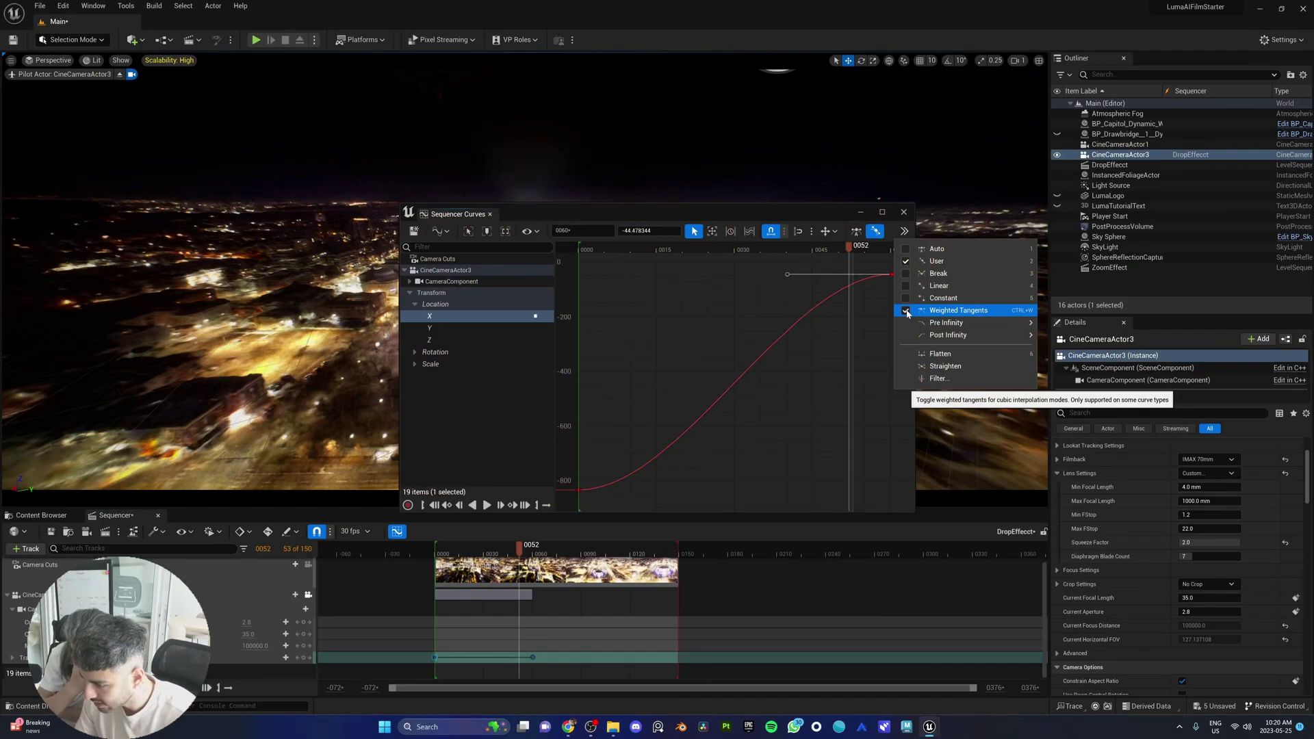
Step: Lengthen the incoming weighted tangent of the camera's Location X end key and preview the move from frame 0
{"action": "left_click_drag", "start_coordinate": [785, 275], "coordinate": [658, 276]}
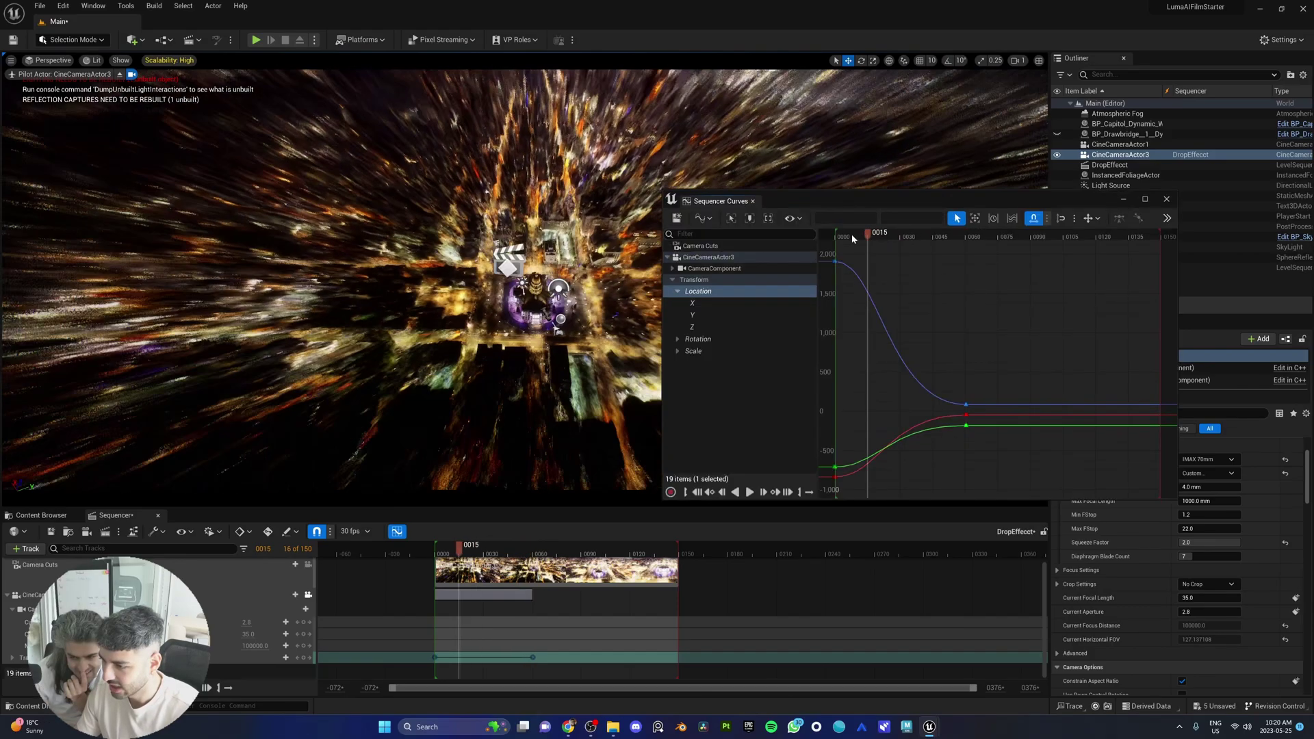
{"action": "left_click_drag", "start_coordinate": [854, 239], "coordinate": [836, 241]}
{"action": "key", "text": "space"}
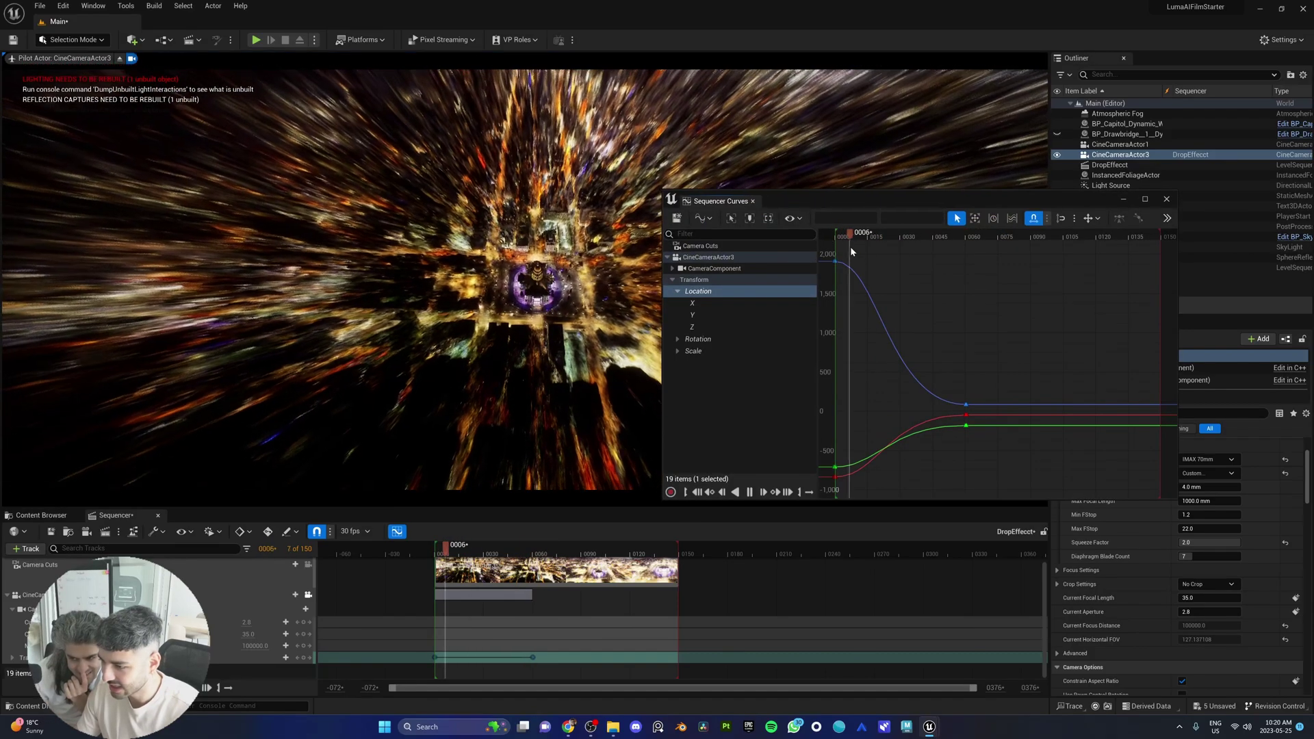
{"action": "key", "text": "space"}
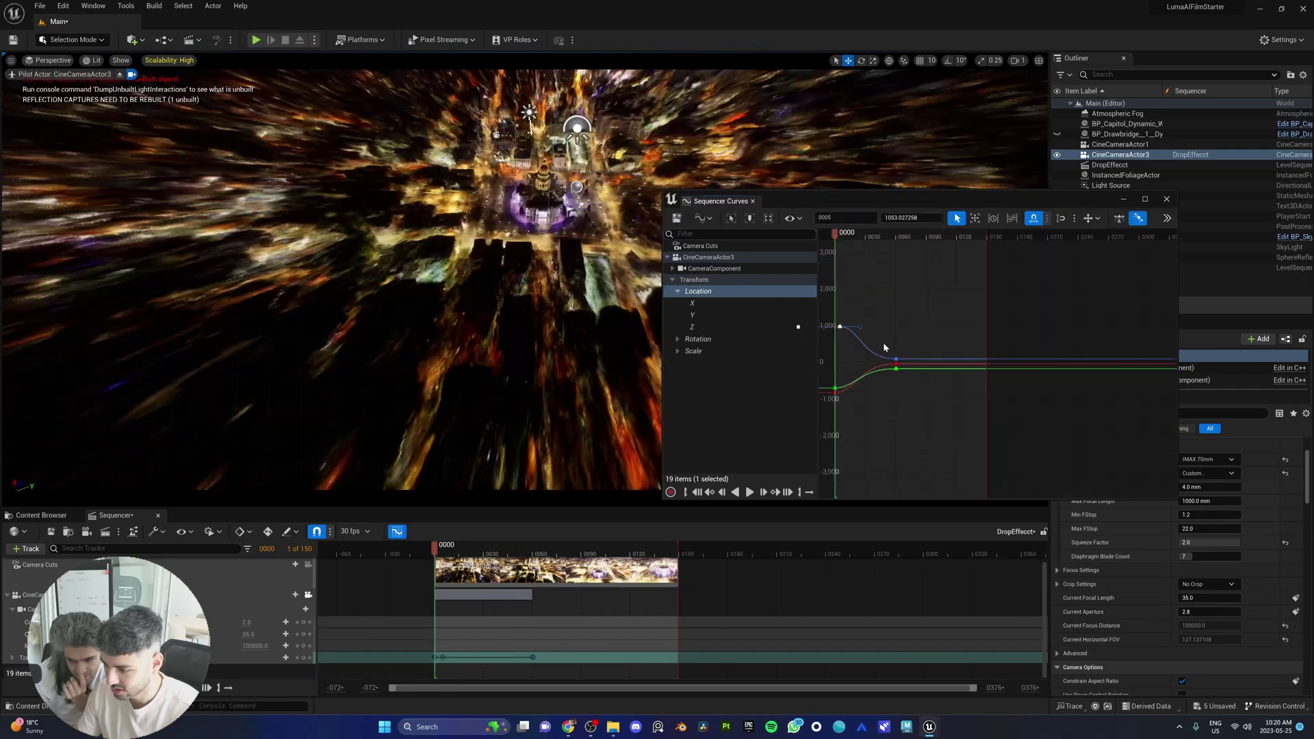
Step: Raise the camera's Location Z key at frame 0 to about 3005 and play the drop
{"action": "left_click_drag", "start_coordinate": [883, 345], "coordinate": [874, 285]}
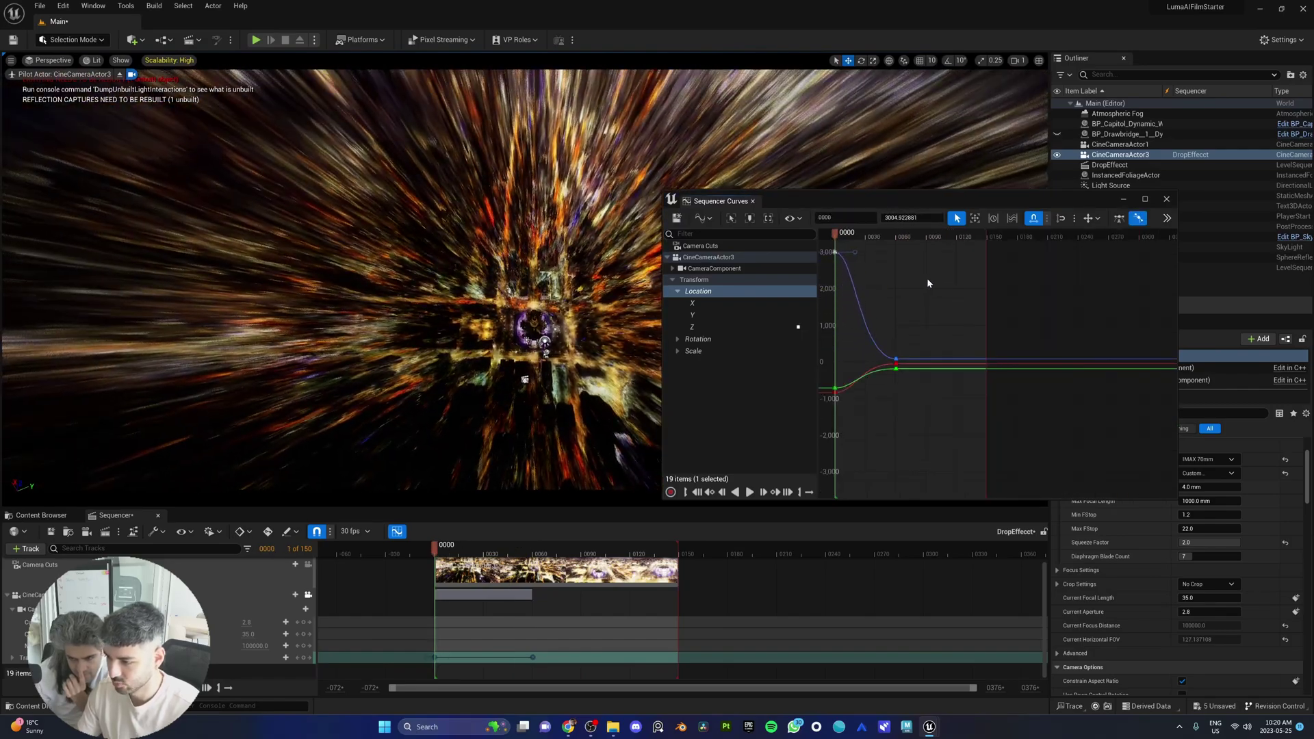
{"action": "left_click", "coordinate": [851, 236]}
{"action": "key", "text": "space"}
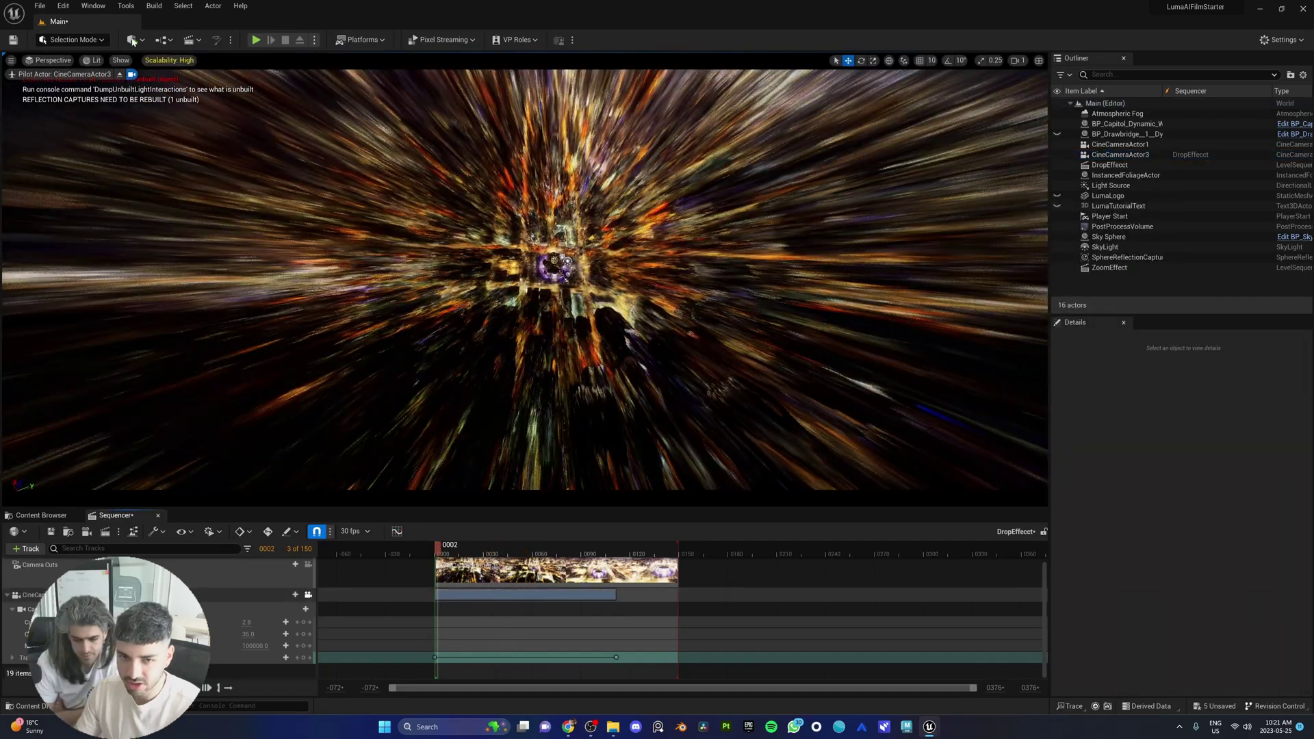
Step: Find the Text 3D actor among the placeable actors and add it to the Capitol scene
{"action": "left_click", "coordinate": [132, 40]}
{"action": "left_click", "coordinate": [181, 62]}
{"action": "type", "text": "text"}
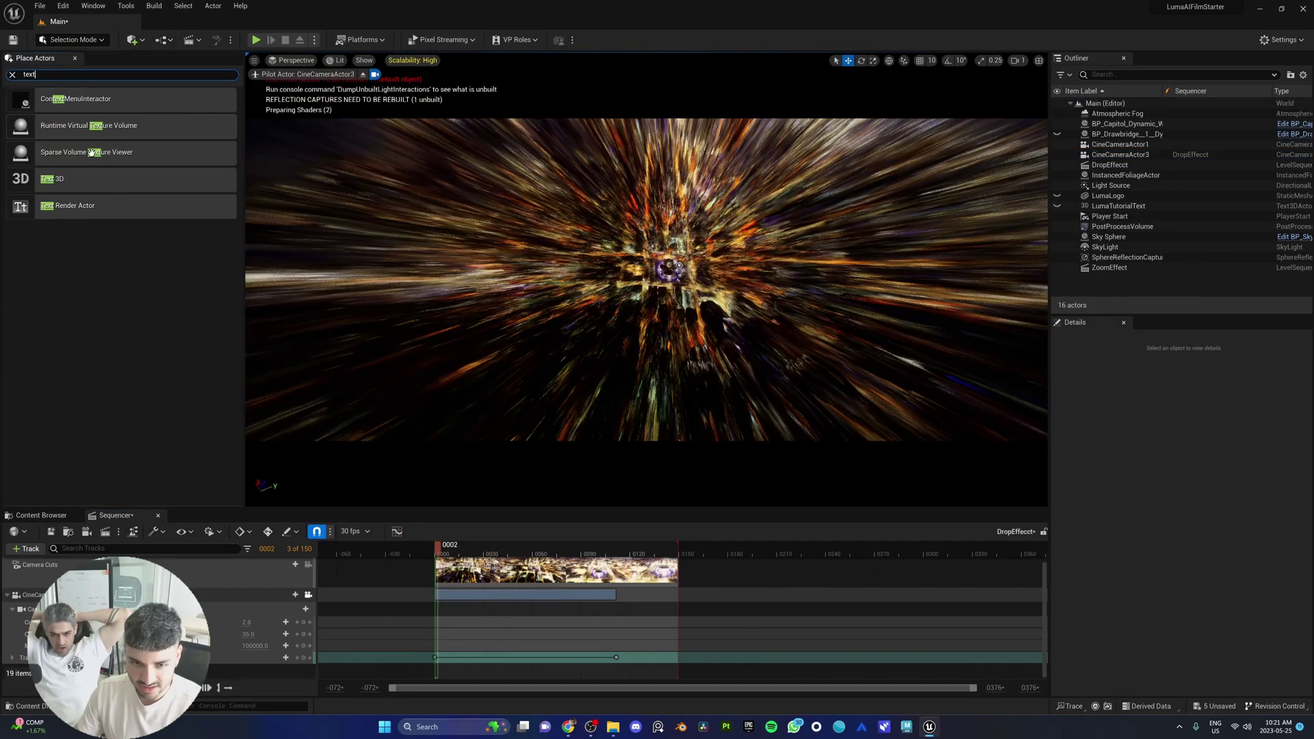
{"action": "left_click_drag", "start_coordinate": [80, 181], "coordinate": [631, 245]}
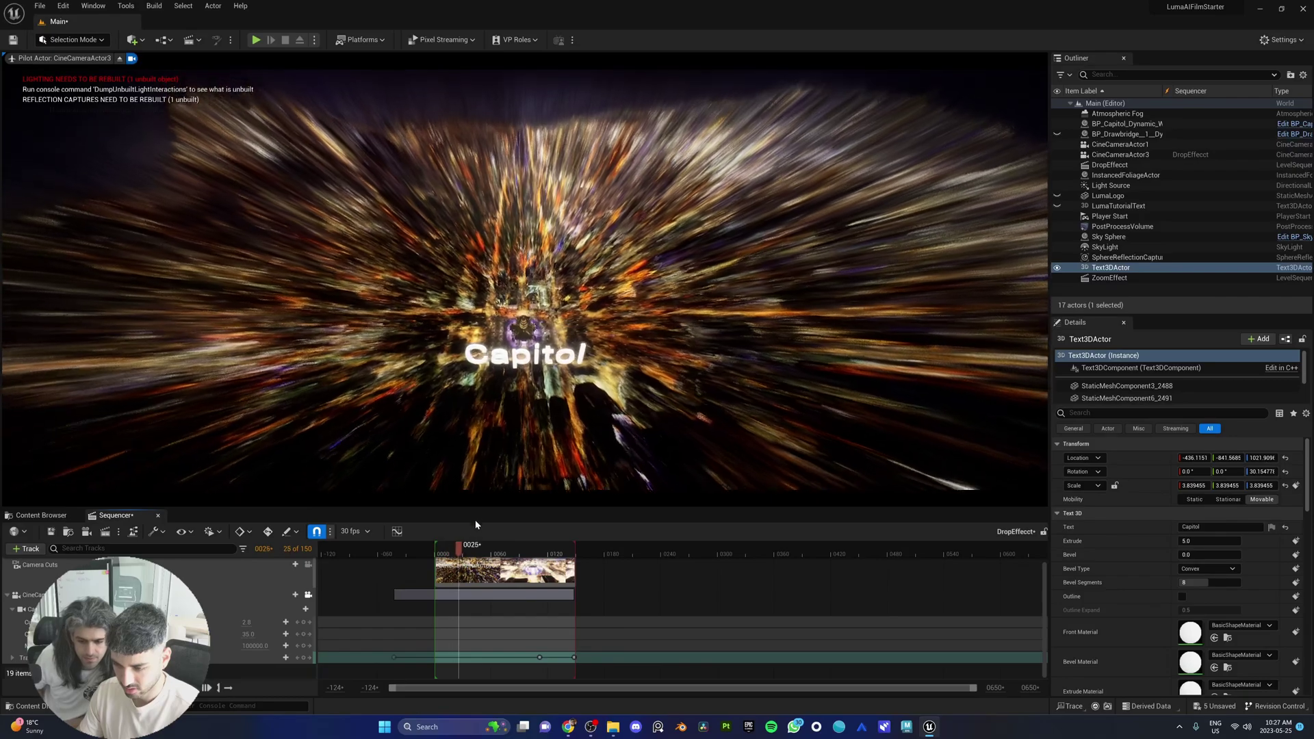